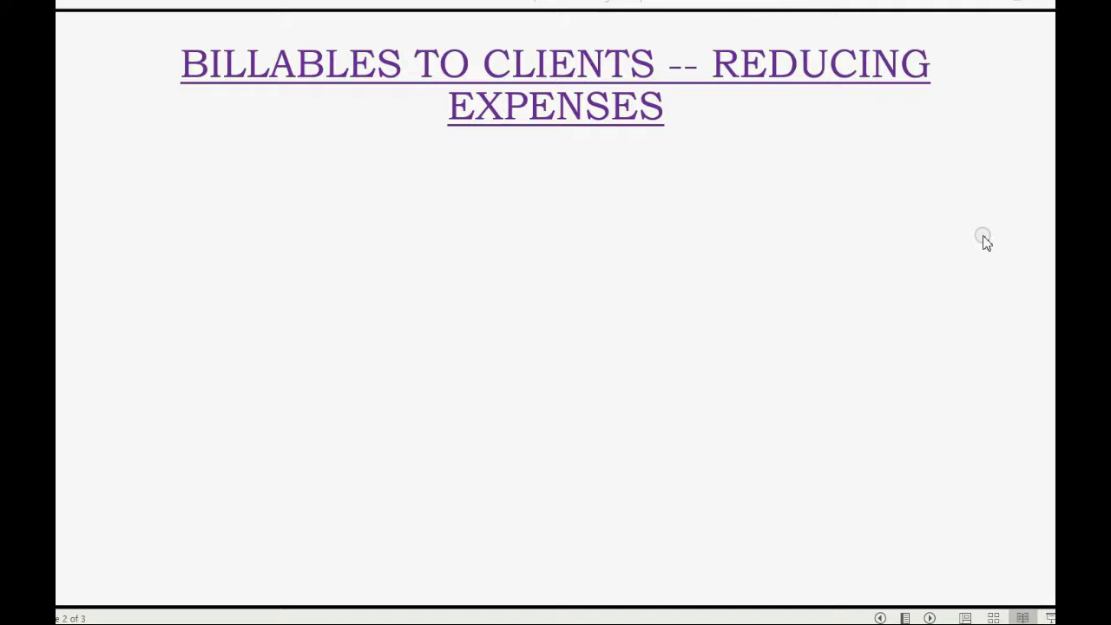
{"action": "left_click", "coordinate": [983, 240]}
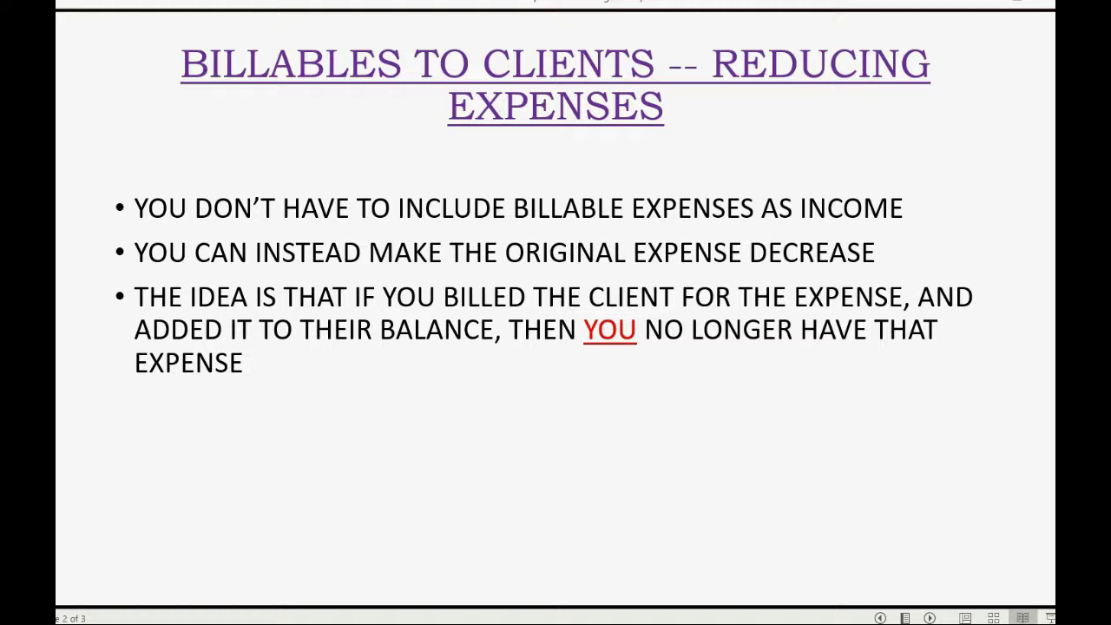
{"action": "key", "text": "Right"}
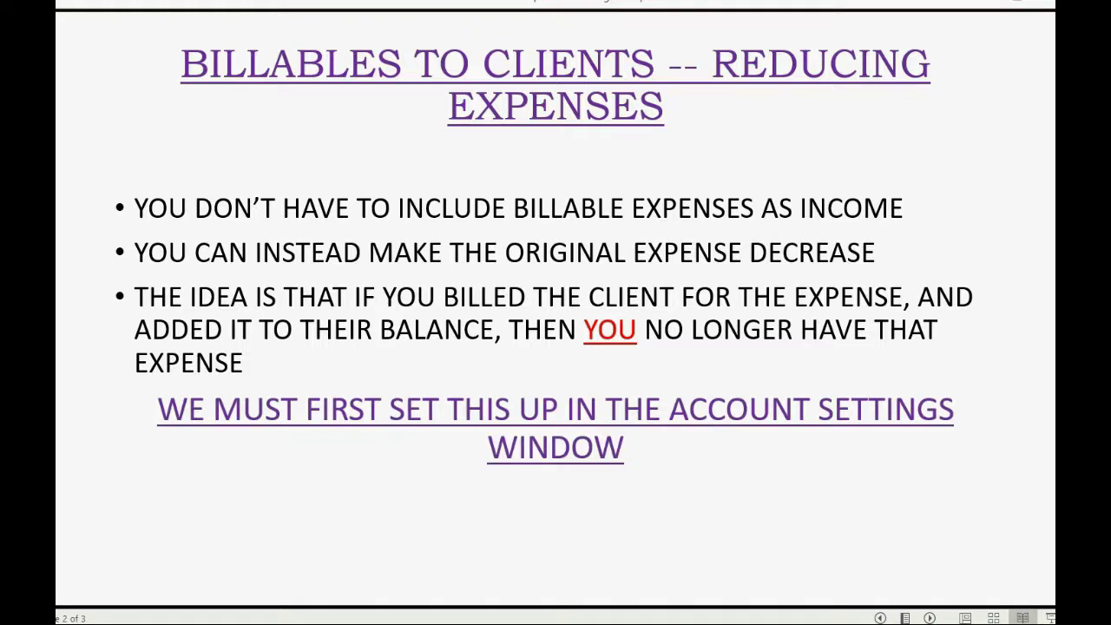
Switch to QuickBooks Online and turn off tracking billable expenses and items as income in the bills and expenses settings
{"action": "key", "text": "alt+Tab"}
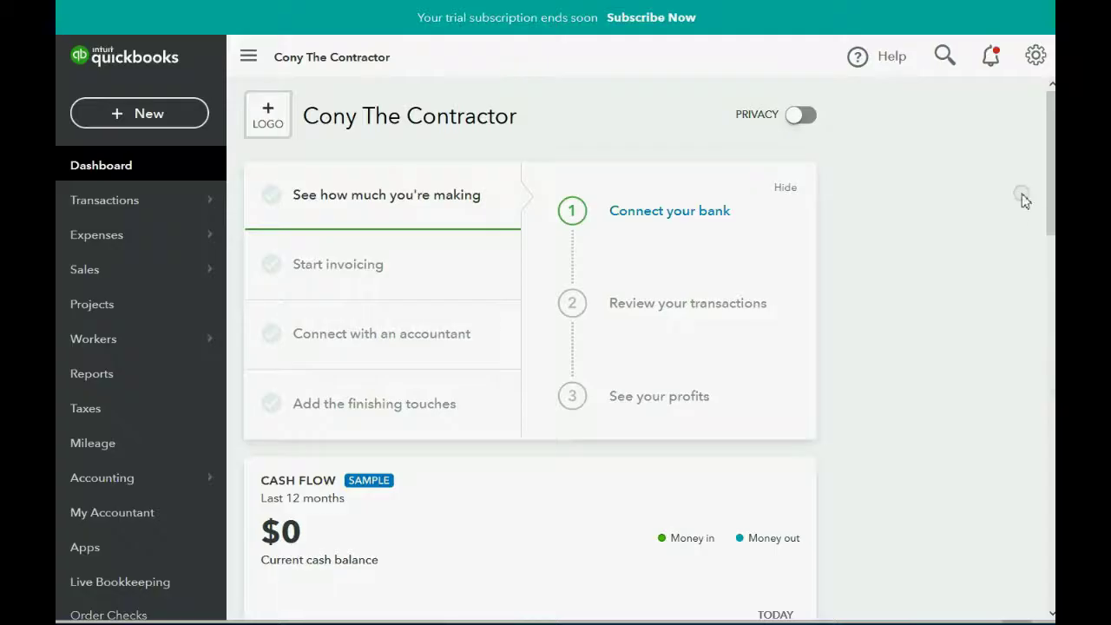
{"action": "left_click", "coordinate": [1035, 57]}
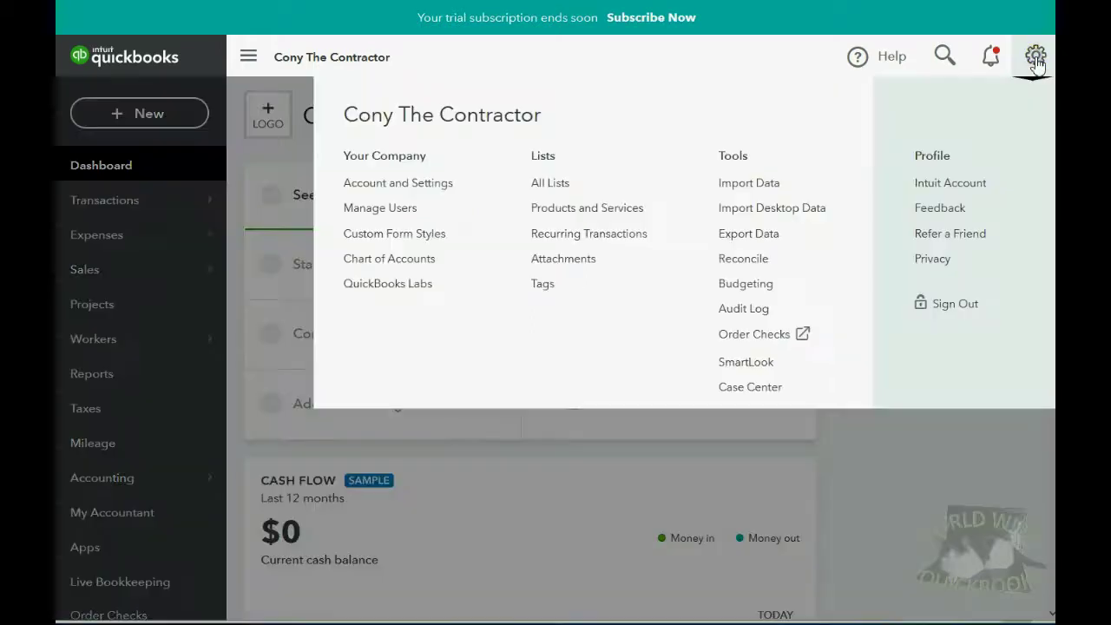
{"action": "left_click", "coordinate": [397, 193]}
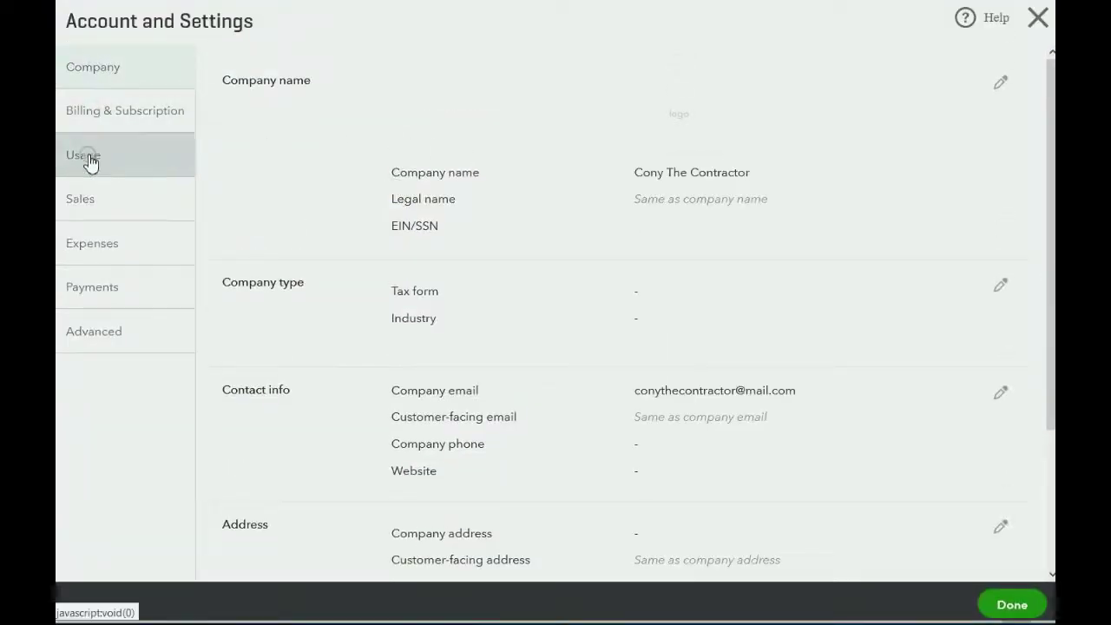
{"action": "left_click", "coordinate": [88, 248]}
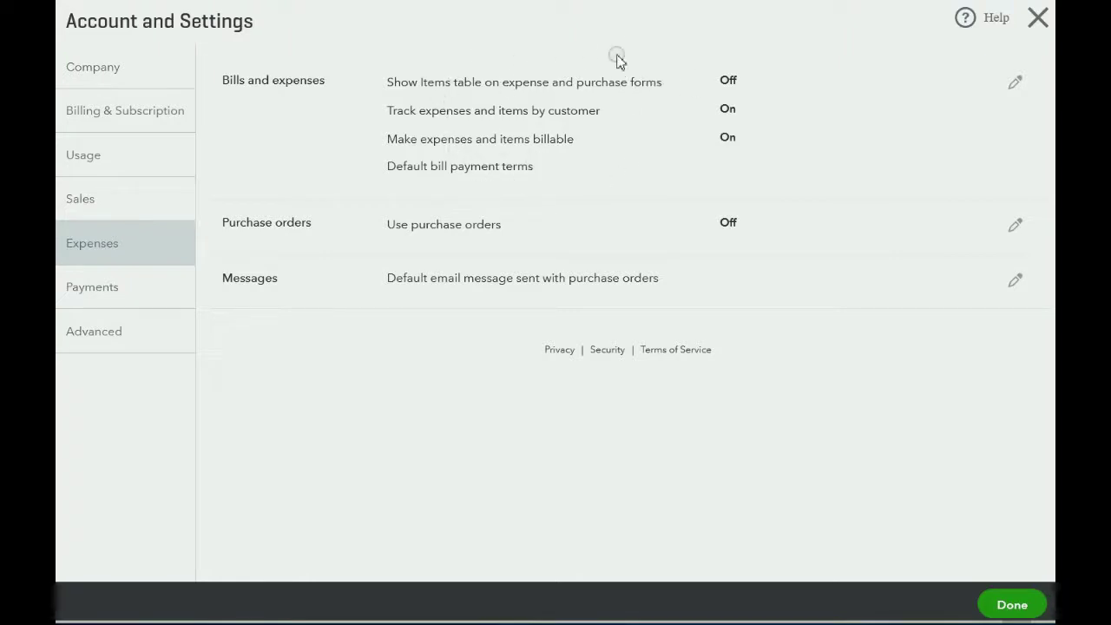
{"action": "left_click", "coordinate": [1013, 85]}
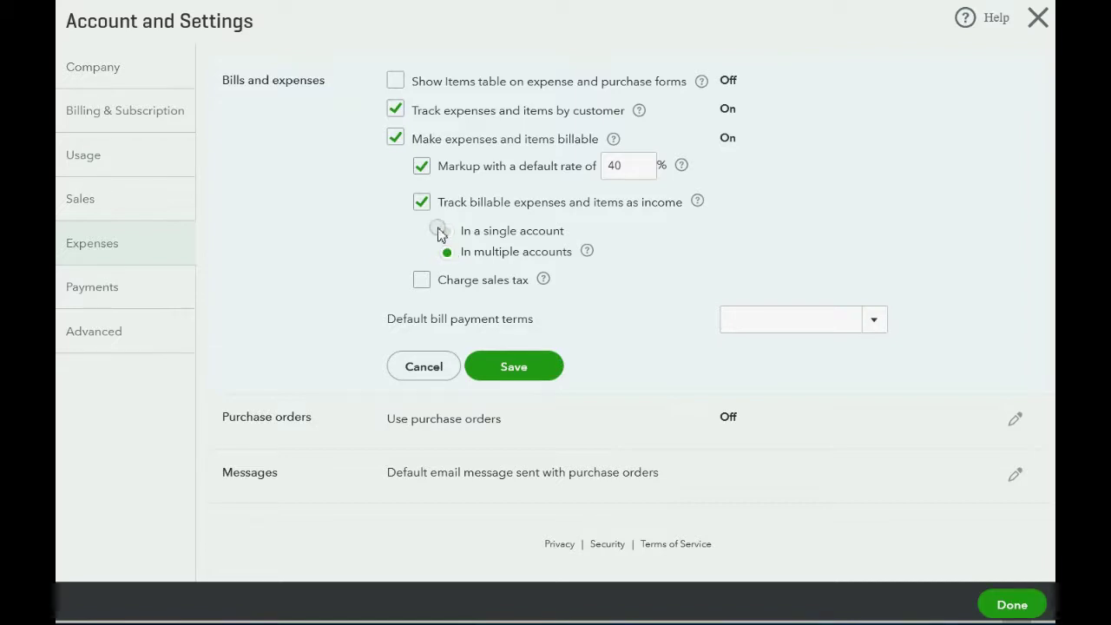
{"action": "left_click", "coordinate": [421, 202]}
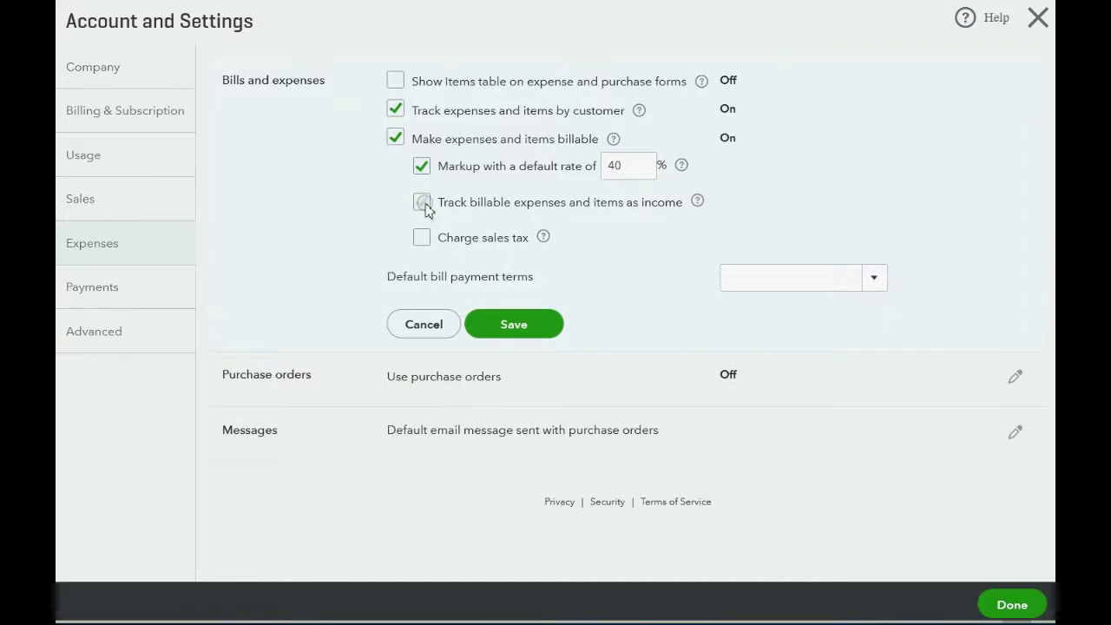
{"action": "left_click", "coordinate": [422, 202]}
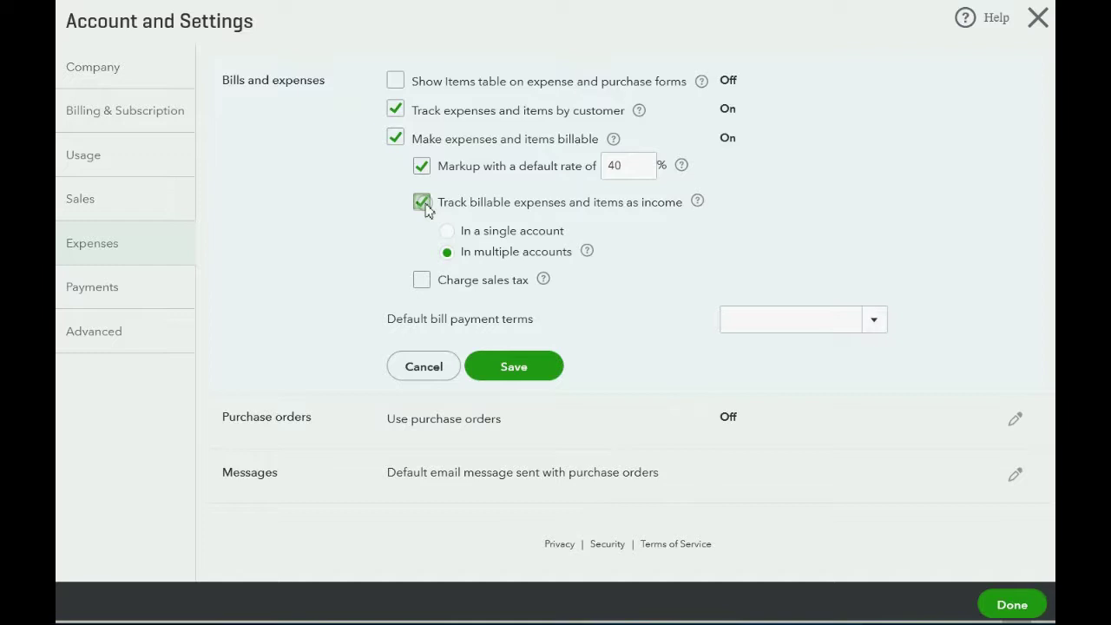
{"action": "left_click", "coordinate": [421, 202]}
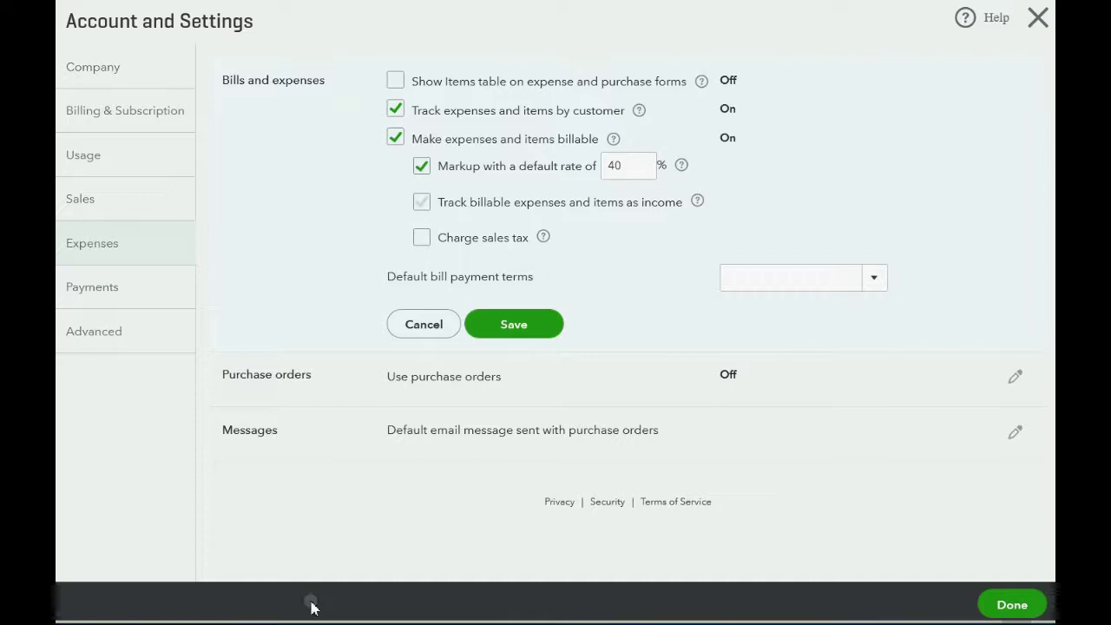
Remove the default markup rate from billable expenses, then save the expense settings and close Account and Settings
{"action": "mouse_move", "coordinate": [347, 618]}
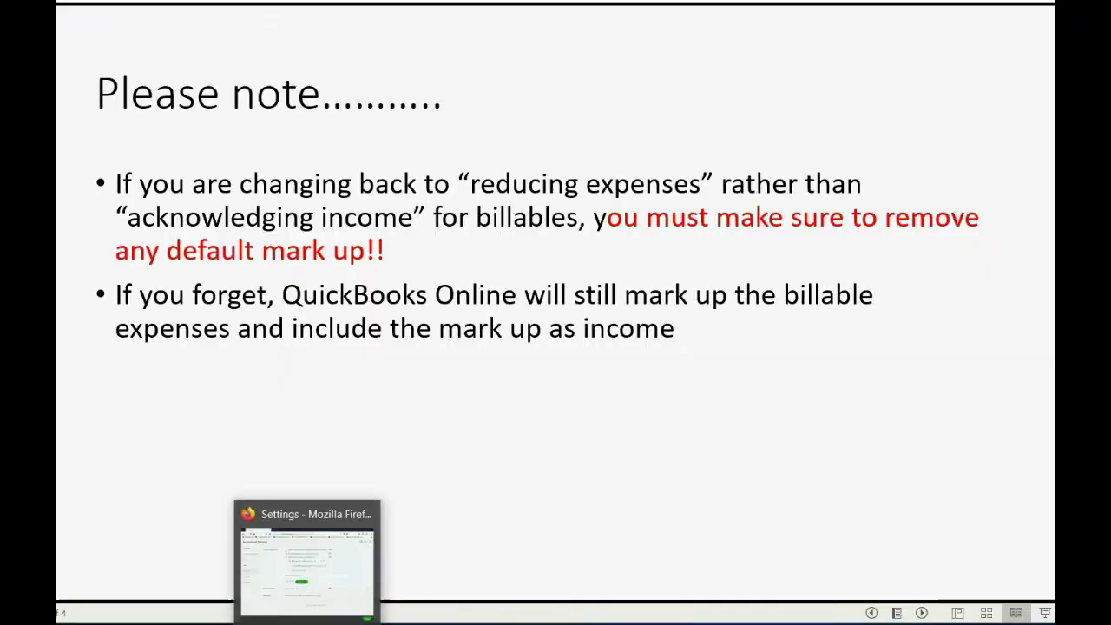
{"action": "left_click", "coordinate": [303, 555]}
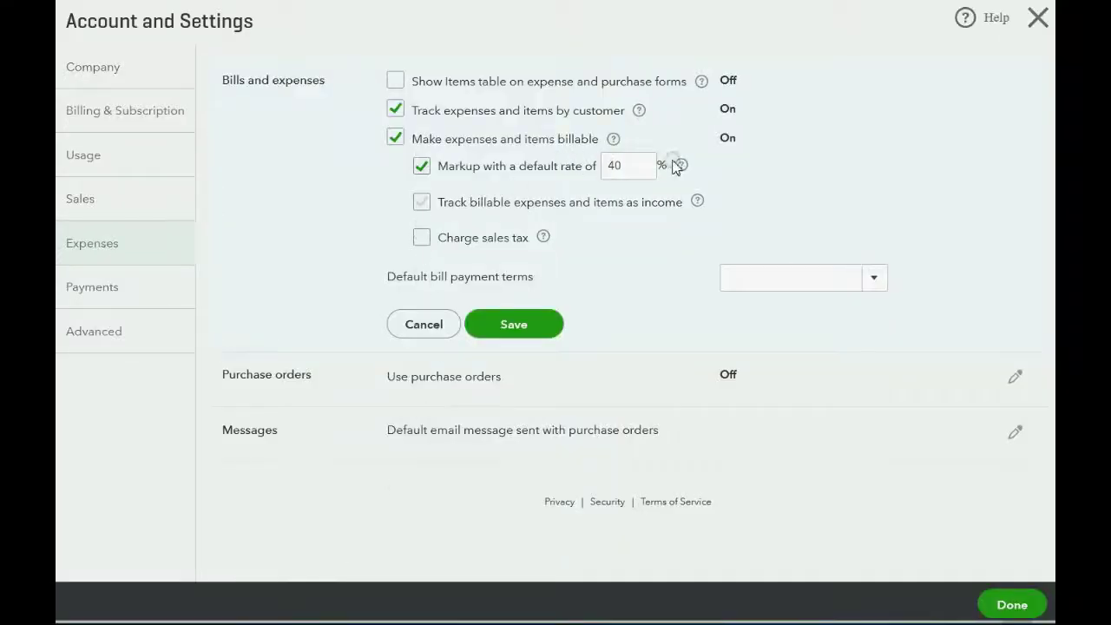
{"action": "double_click", "coordinate": [616, 165]}
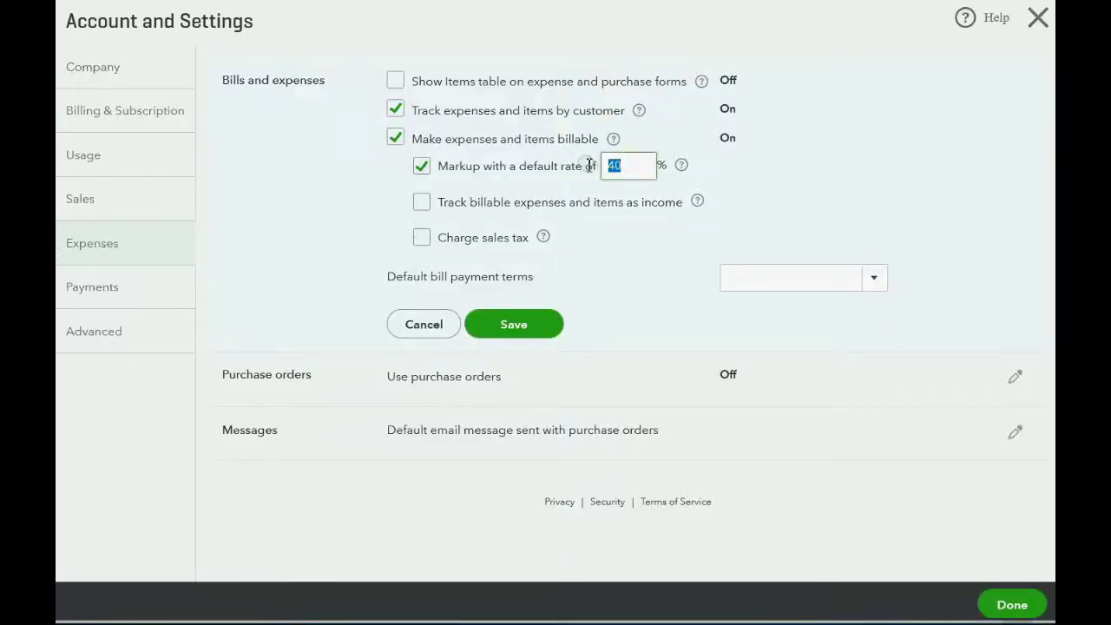
{"action": "type", "text": "0"}
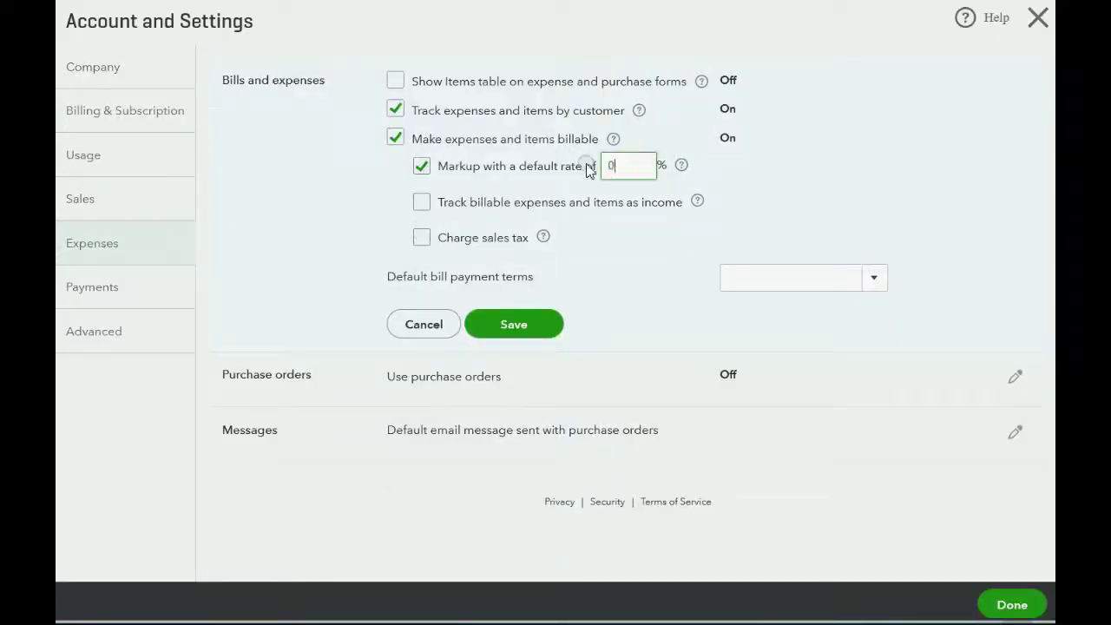
{"action": "left_click", "coordinate": [426, 172]}
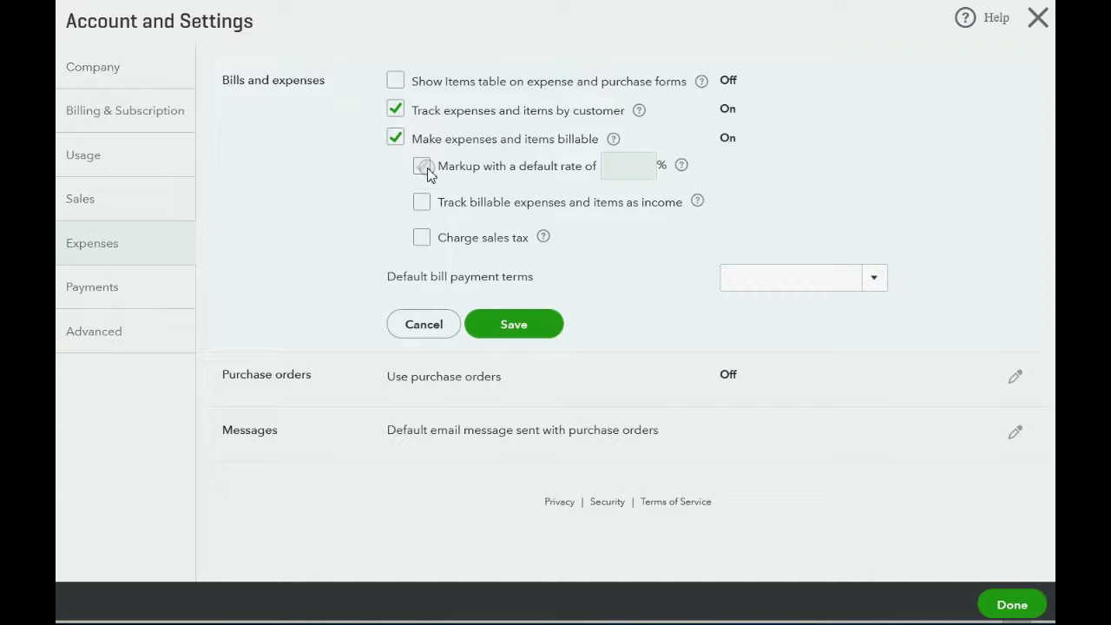
{"action": "left_click", "coordinate": [424, 168]}
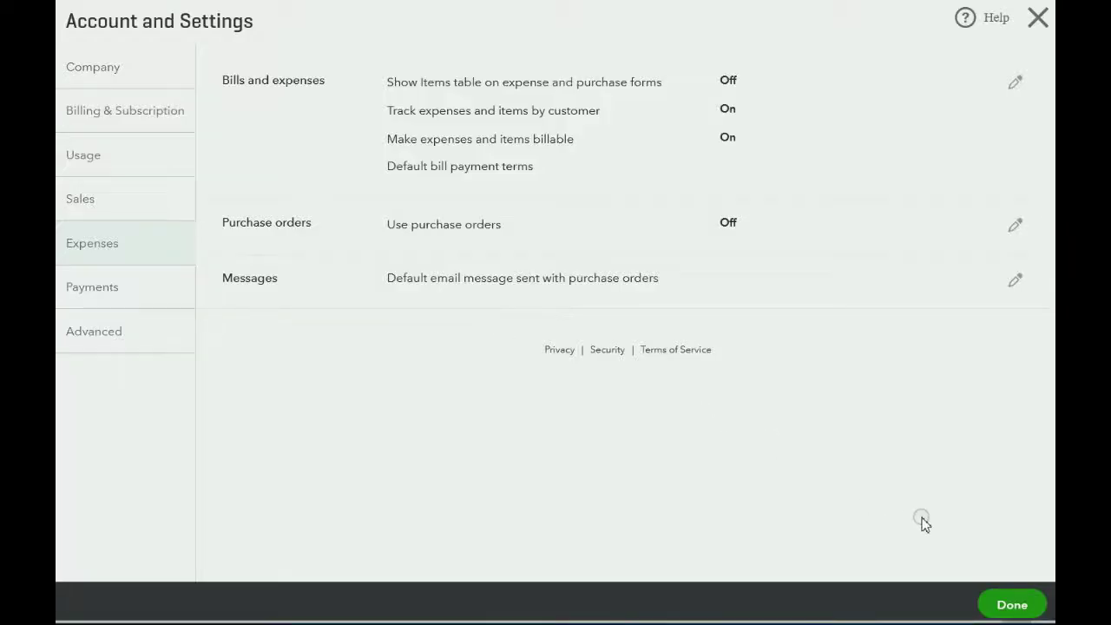
{"action": "left_click", "coordinate": [1011, 604]}
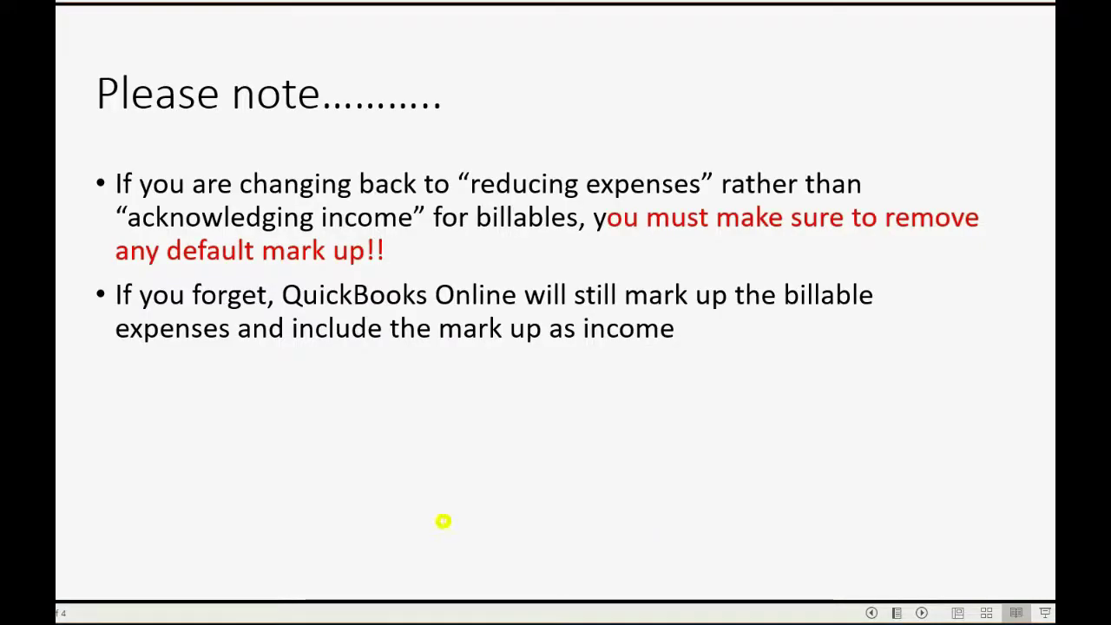
{"action": "left_click", "coordinate": [444, 521]}
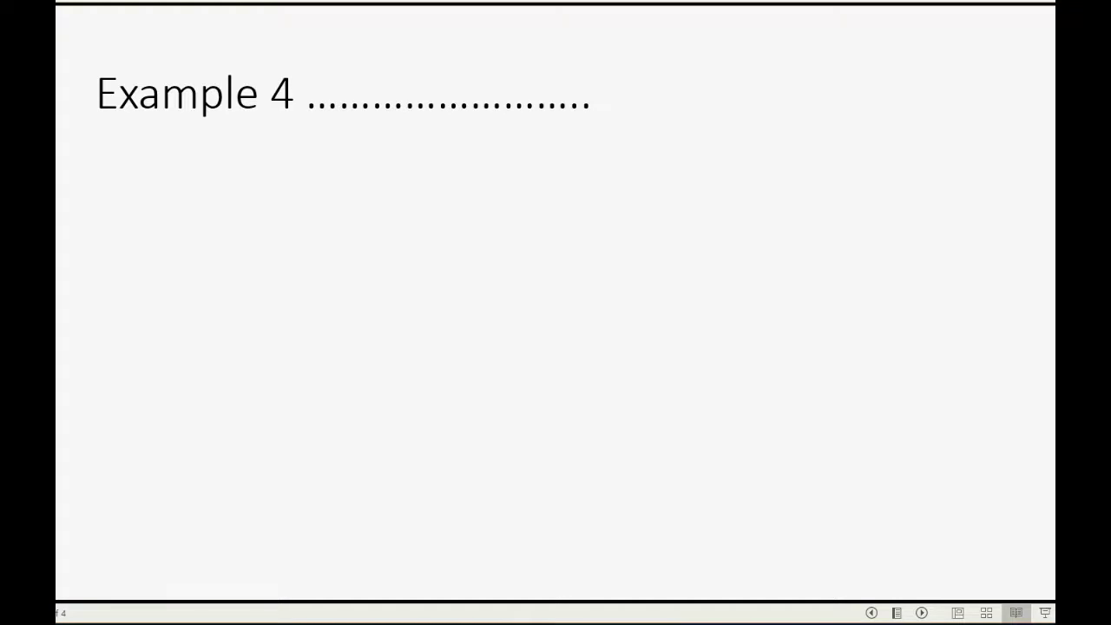
{"action": "key", "text": "Right"}
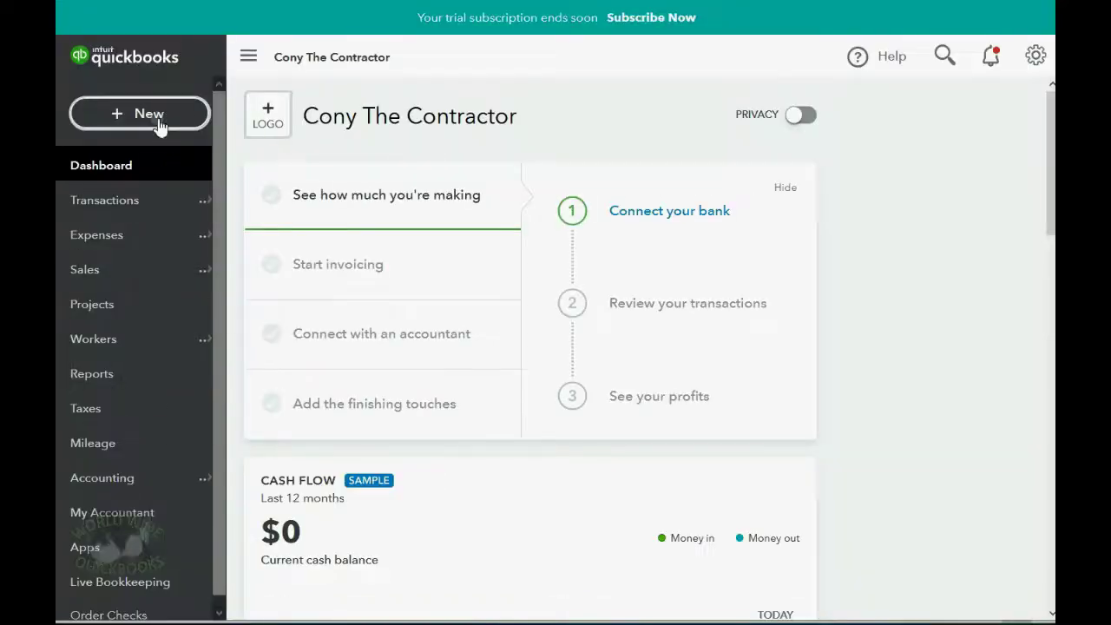
Create a new expense with FED EX as the payee and 03/30/2020 as the payment date
{"action": "left_click", "coordinate": [156, 118]}
{"action": "left_click", "coordinate": [322, 217]}
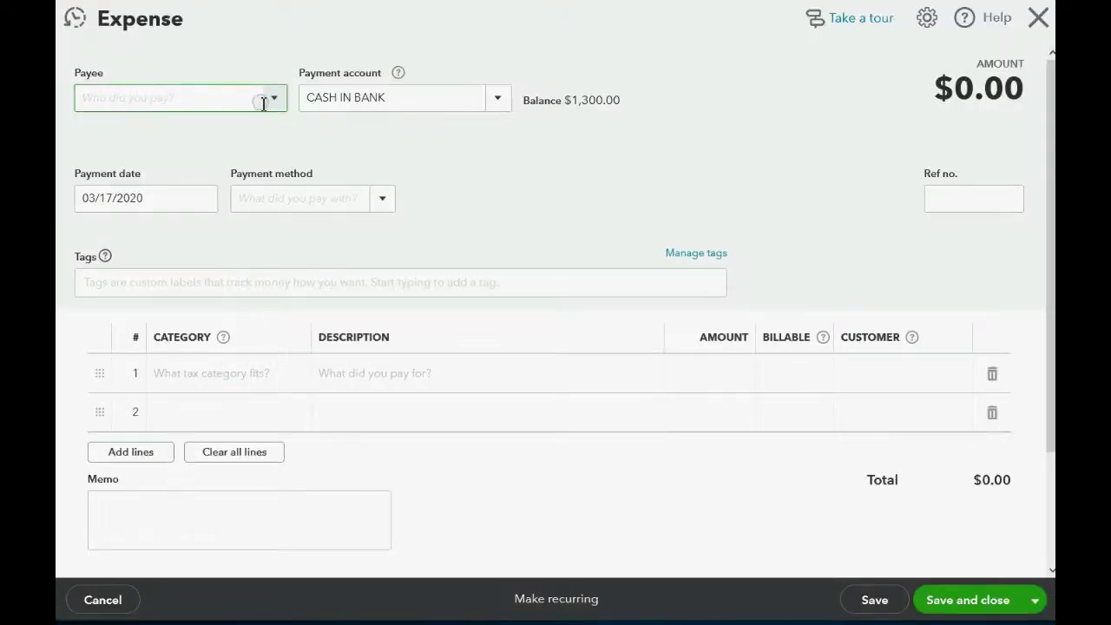
{"action": "left_click", "coordinate": [269, 105]}
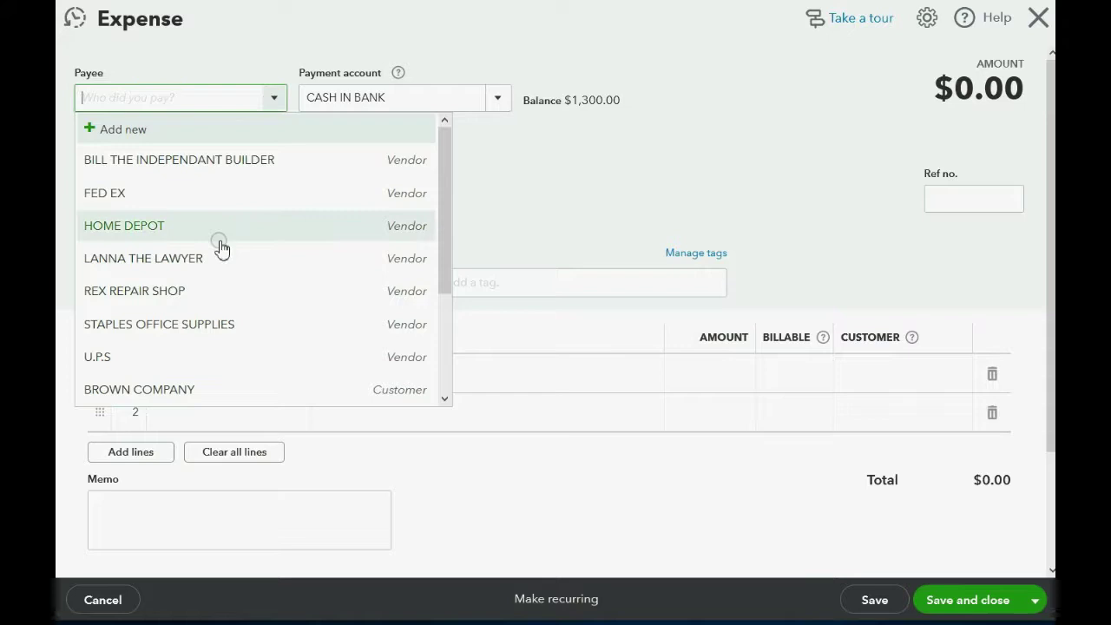
{"action": "left_click", "coordinate": [218, 200]}
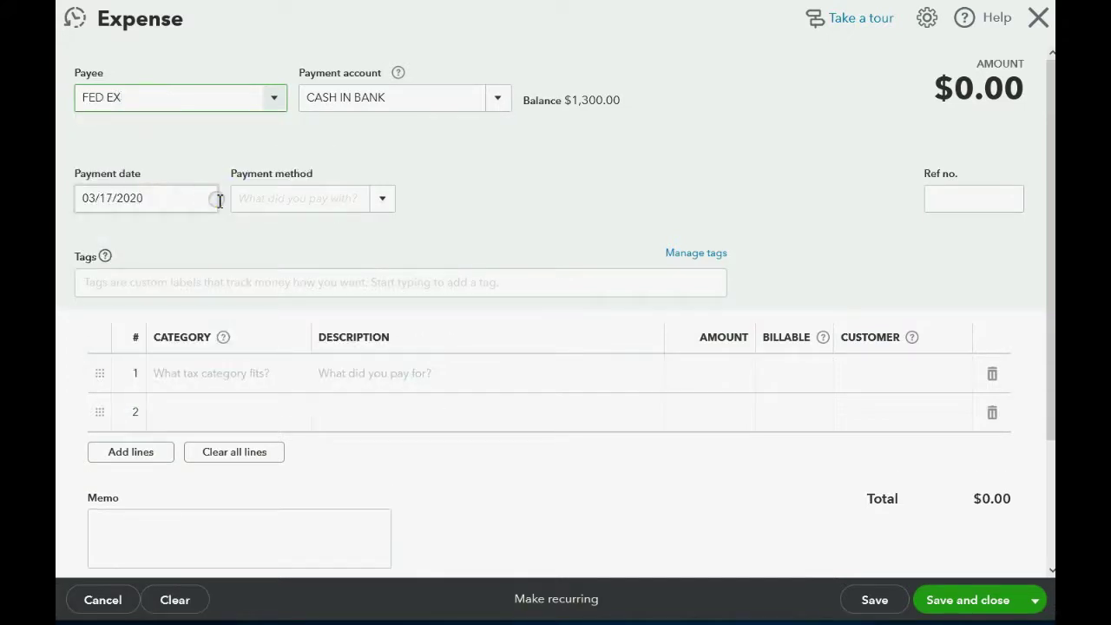
{"action": "left_click", "coordinate": [205, 198]}
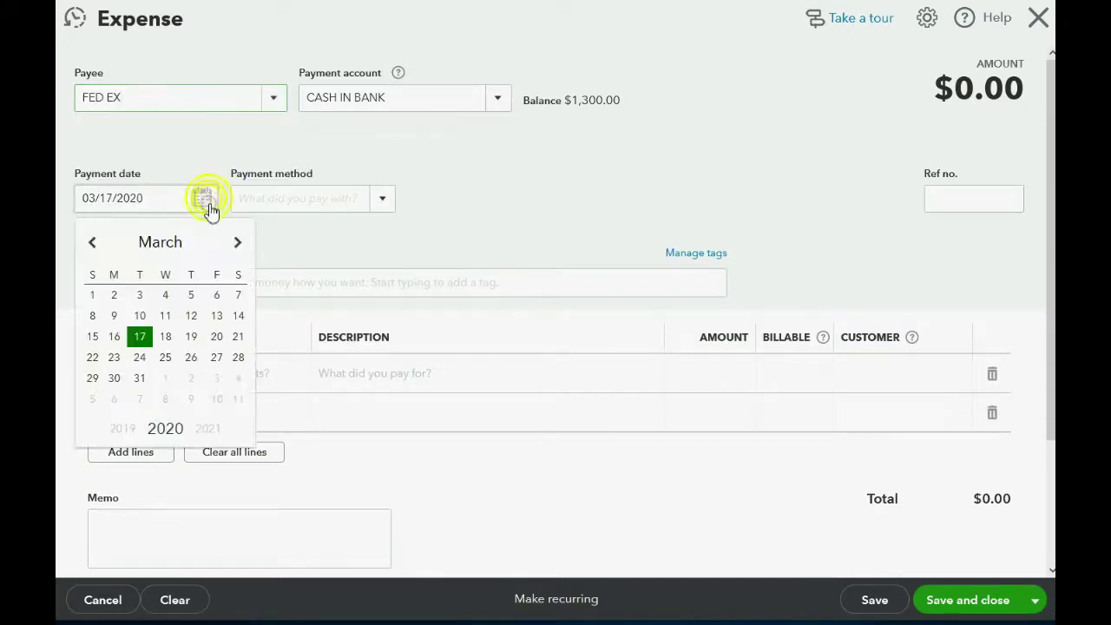
{"action": "left_click", "coordinate": [115, 380]}
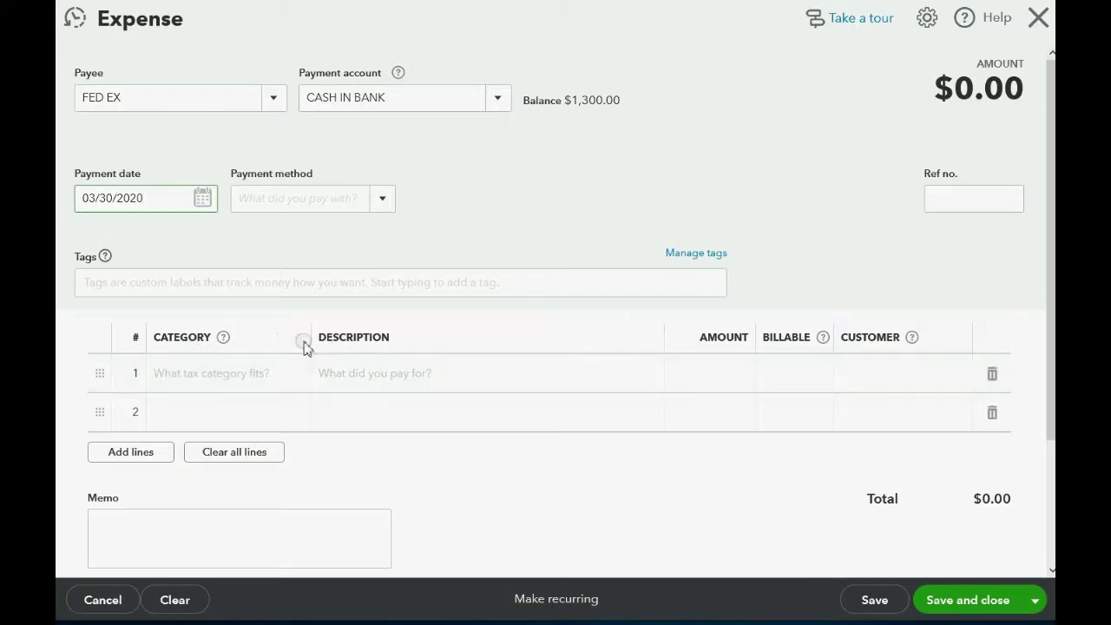
Fill the first expense line with category DELIVERY EXPENSE and amount 900.00, and mark it billable
{"action": "left_click", "coordinate": [252, 374]}
{"action": "left_click", "coordinate": [295, 375]}
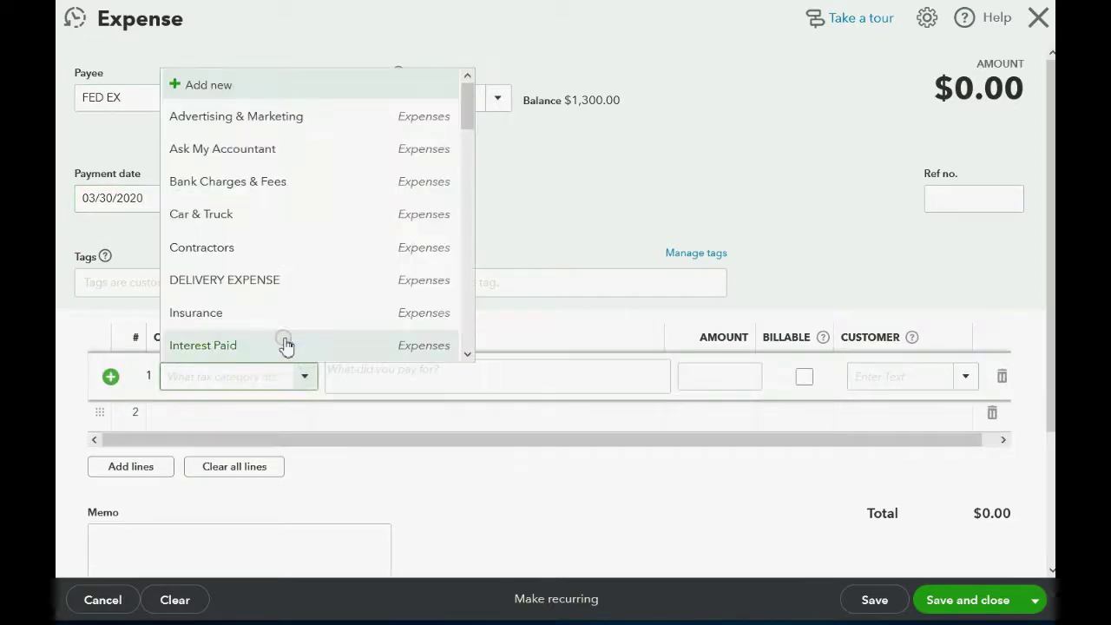
{"action": "left_click", "coordinate": [277, 280]}
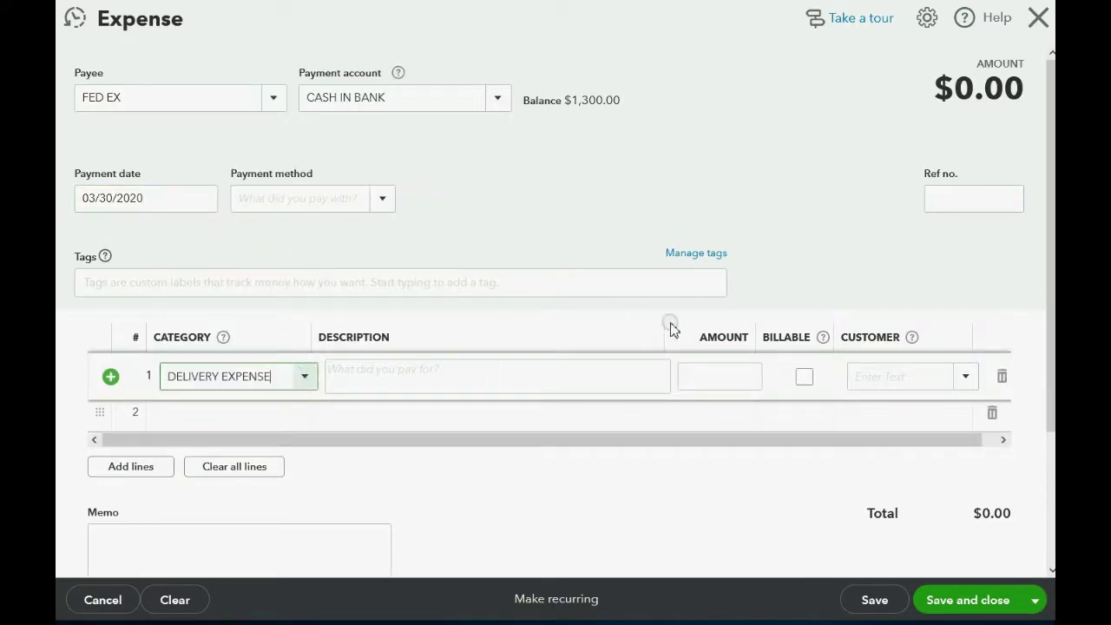
{"action": "left_click", "coordinate": [801, 387]}
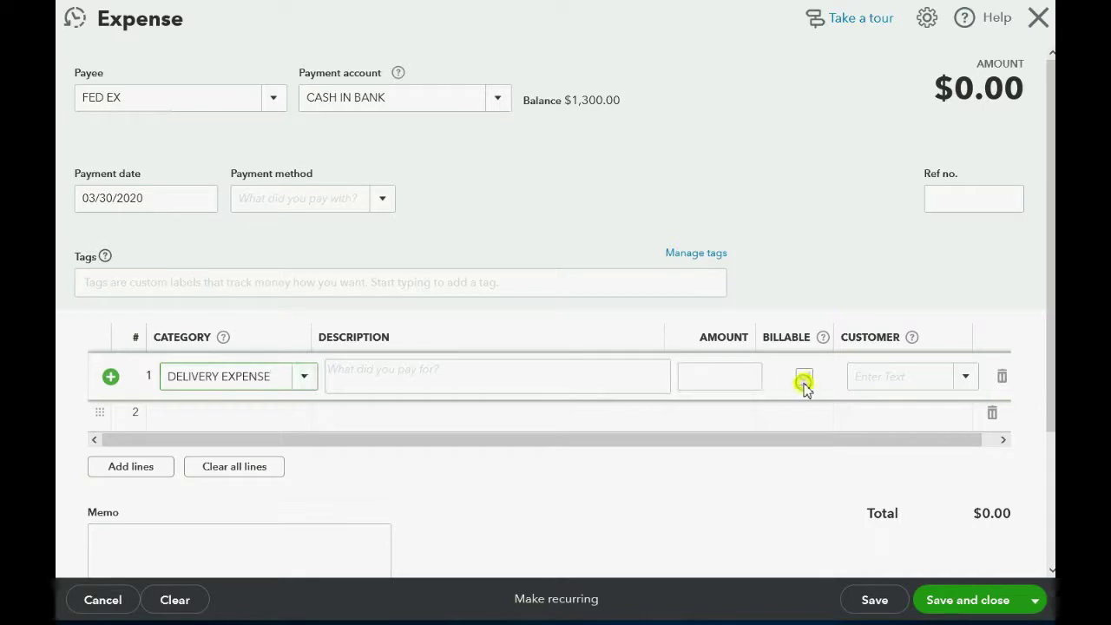
{"action": "left_click", "coordinate": [744, 379]}
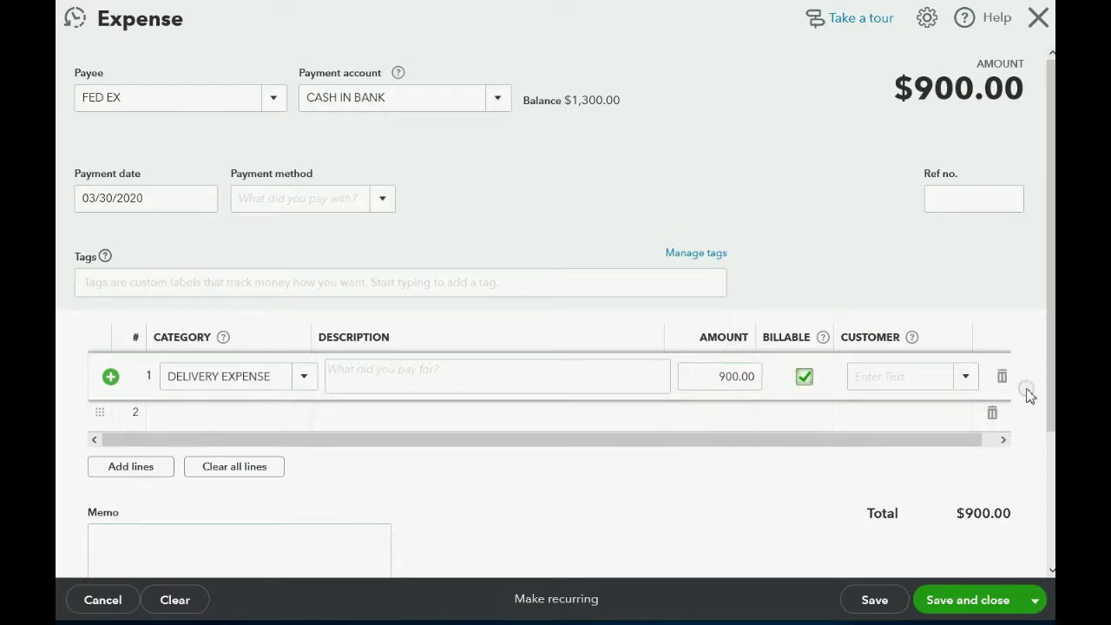
Assign the billable line to the sub-customer SOUTHWOODS ROAD BUILDING, then save and close the expense
{"action": "left_click", "coordinate": [968, 376]}
{"action": "scroll", "coordinate": [801, 441], "scroll_direction": "down", "scroll_amount": 2}
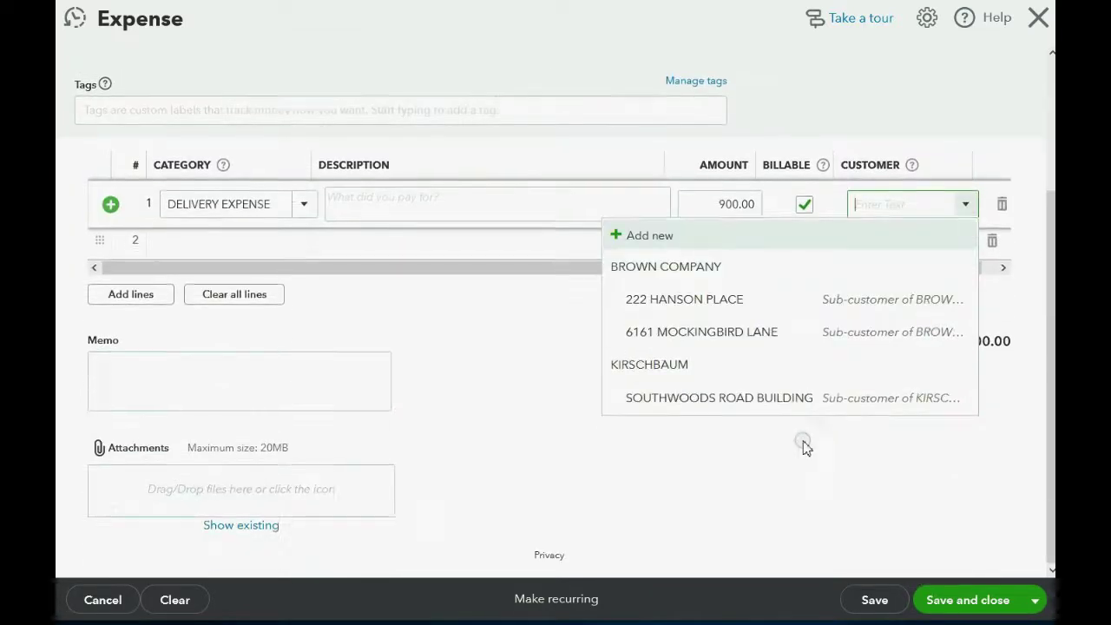
{"action": "left_click", "coordinate": [784, 398]}
{"action": "scroll", "coordinate": [865, 414], "scroll_direction": "up", "scroll_amount": 2}
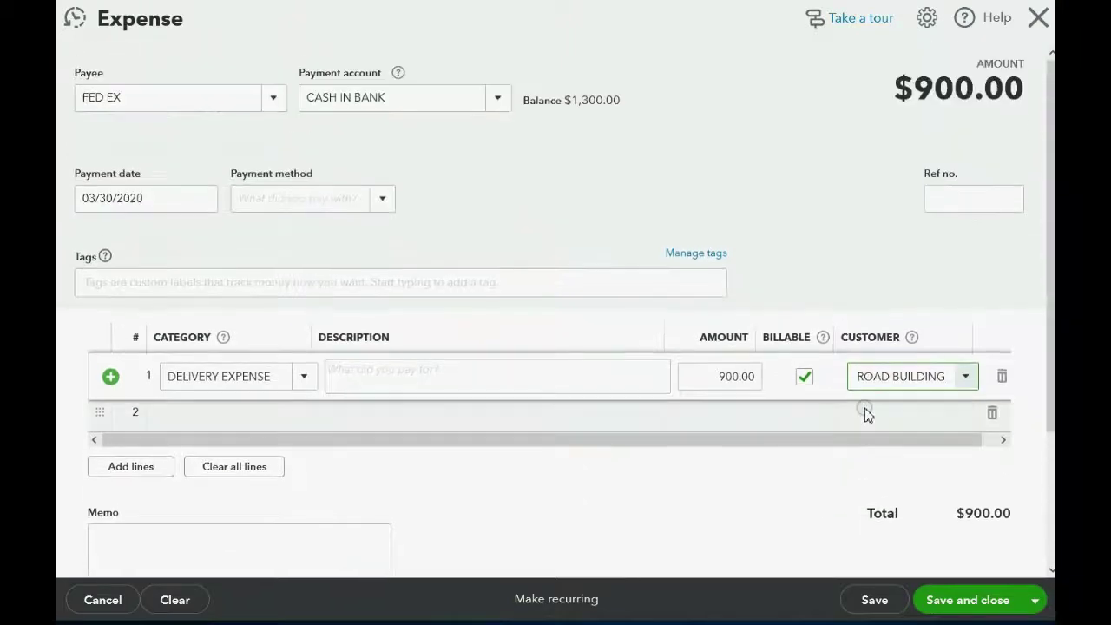
{"action": "left_click", "coordinate": [946, 601]}
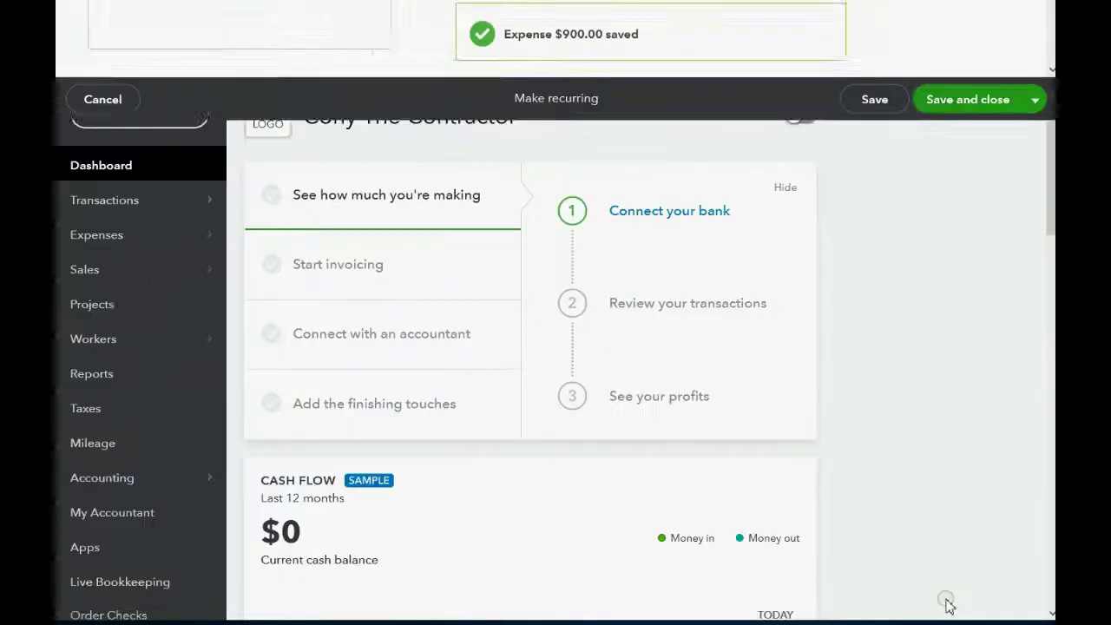
Open the custom Profit and Loss by Customer report and examine the income and expenses under SOUTHWOODS ROAD BUILDING
{"action": "left_click", "coordinate": [103, 375]}
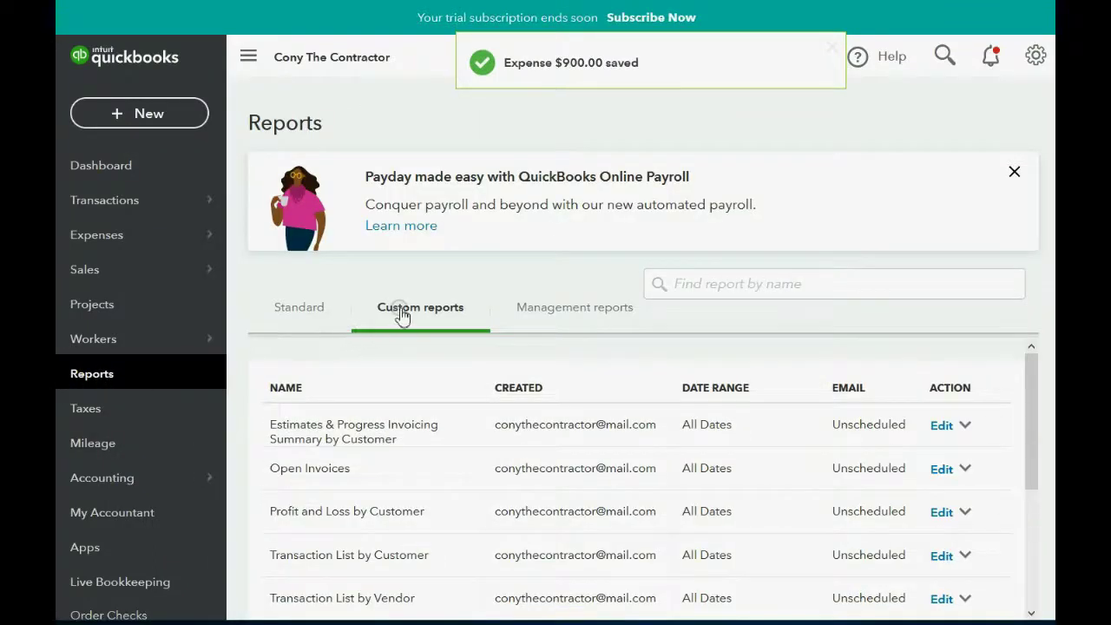
{"action": "scroll", "coordinate": [392, 369], "scroll_direction": "down", "scroll_amount": 1}
{"action": "left_click", "coordinate": [372, 426]}
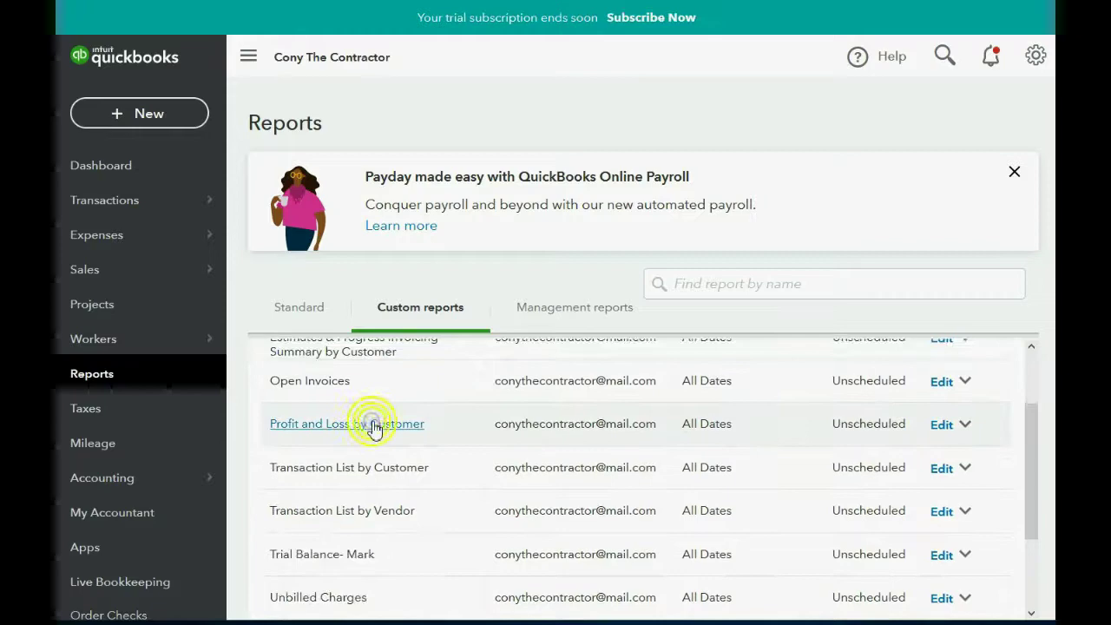
{"action": "scroll", "coordinate": [405, 384], "scroll_direction": "down", "scroll_amount": 3}
{"action": "scroll", "coordinate": [377, 454], "scroll_direction": "down", "scroll_amount": 2}
{"action": "scroll", "coordinate": [379, 472], "scroll_direction": "up", "scroll_amount": 2}
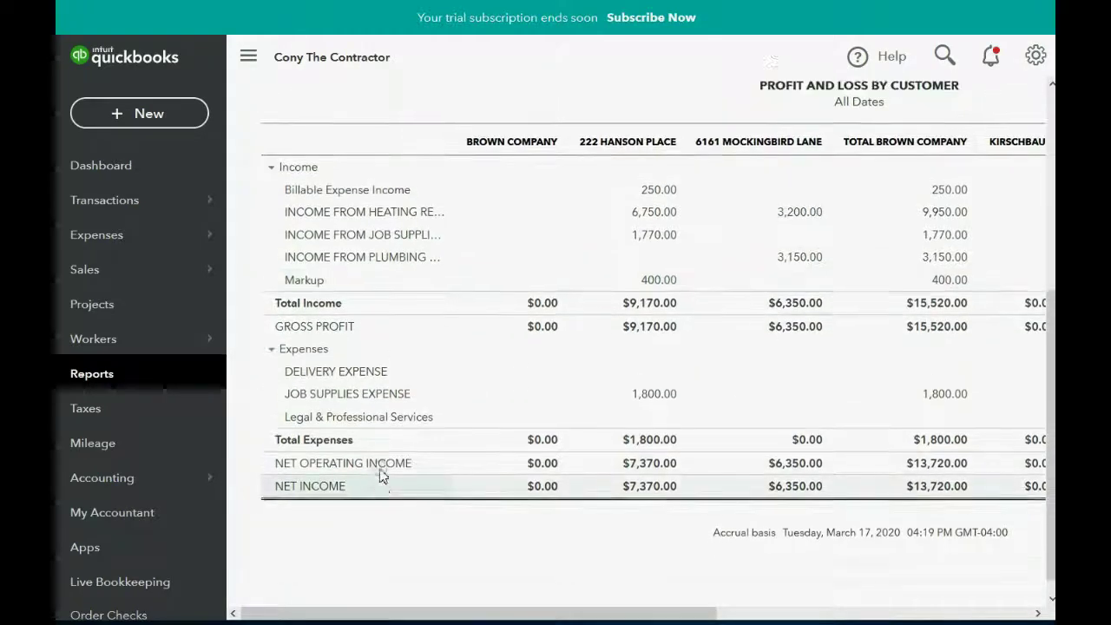
{"action": "left_click_drag", "start_coordinate": [362, 618], "coordinate": [717, 617]}
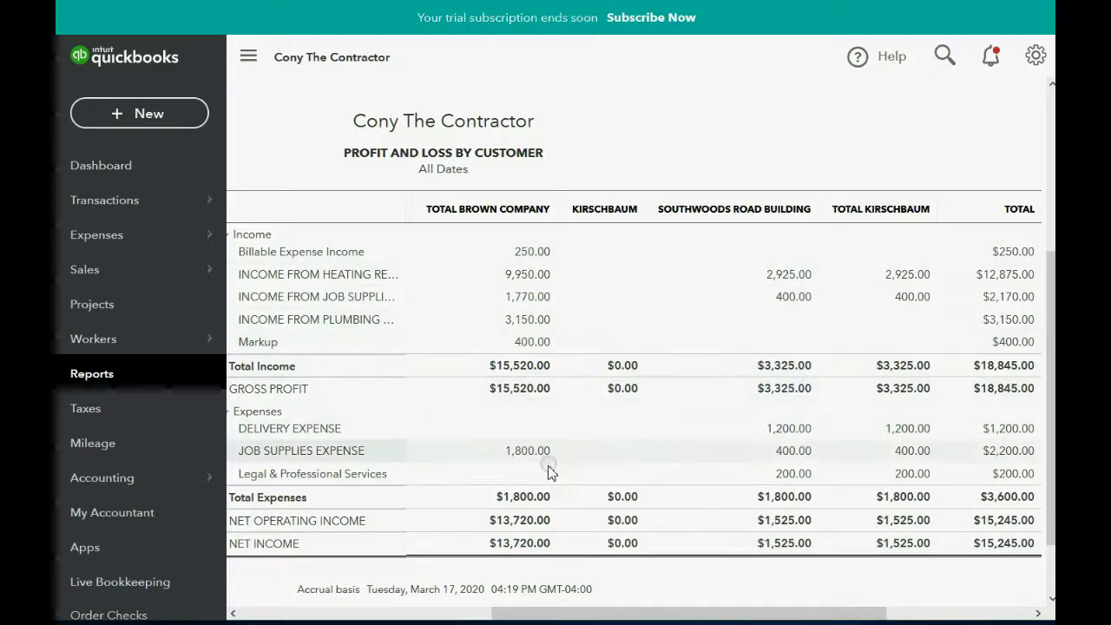
Open the transaction details behind SOUTHWOODS ROAD BUILDING's DELIVERY EXPENSE amount and examine the listed expenses
{"action": "left_click", "coordinate": [788, 429]}
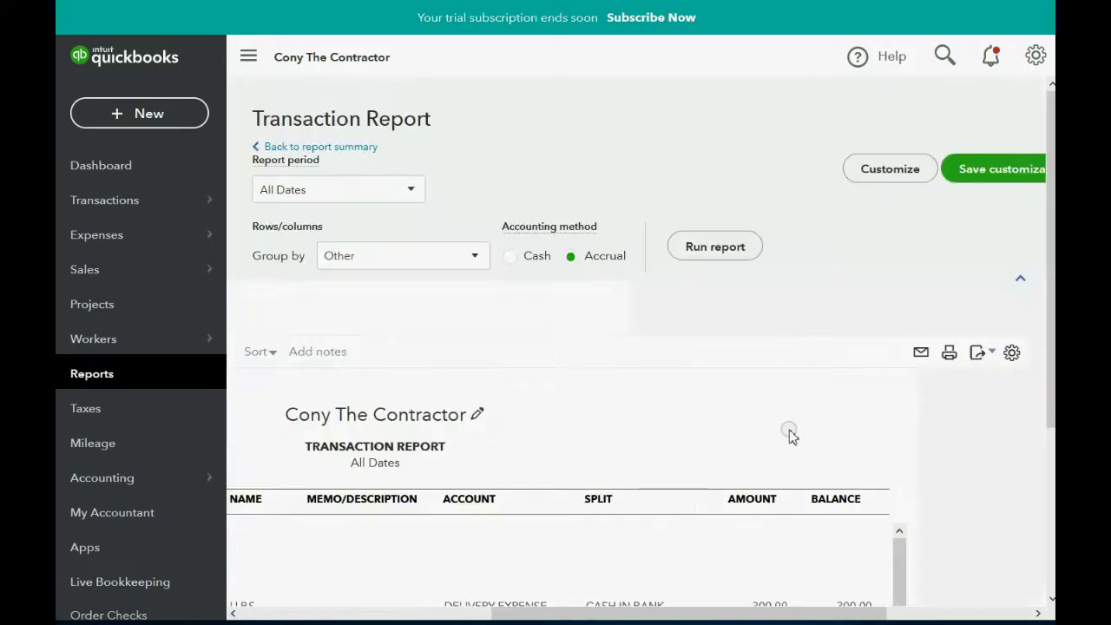
{"action": "scroll", "coordinate": [790, 434], "scroll_direction": "down", "scroll_amount": 2}
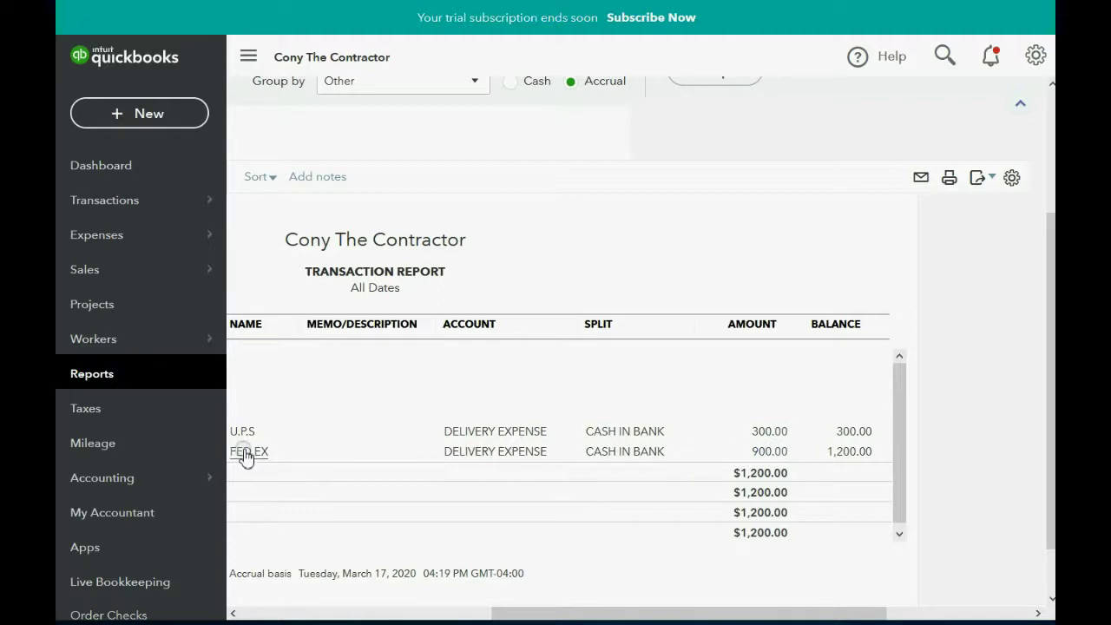
{"action": "left_click_drag", "start_coordinate": [622, 615], "coordinate": [392, 614]}
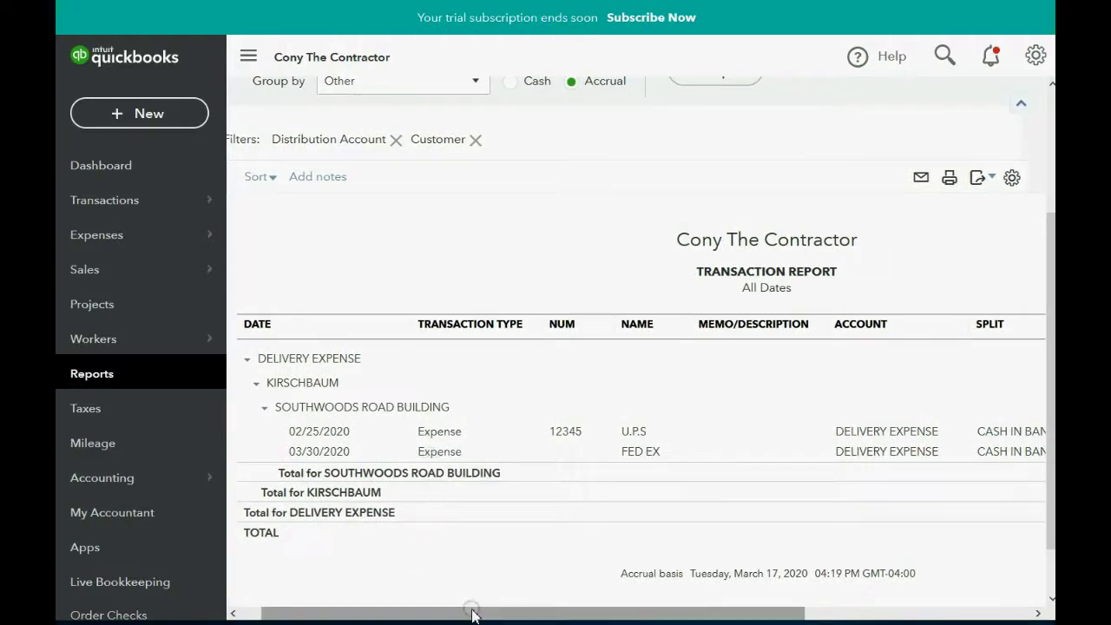
{"action": "left_click_drag", "start_coordinate": [507, 613], "coordinate": [690, 617]}
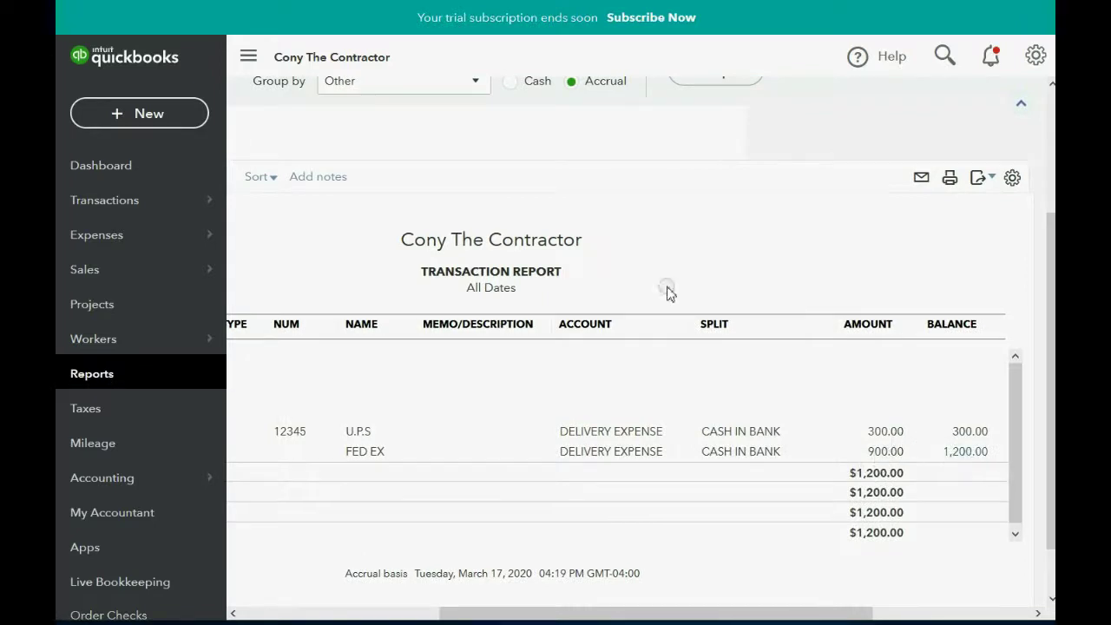
Return to the Profit and Loss by Customer report and review the SOUTHWOODS ROAD BUILDING and TOTAL KIRSCHBAUM columns
{"action": "key", "text": "alt+Left"}
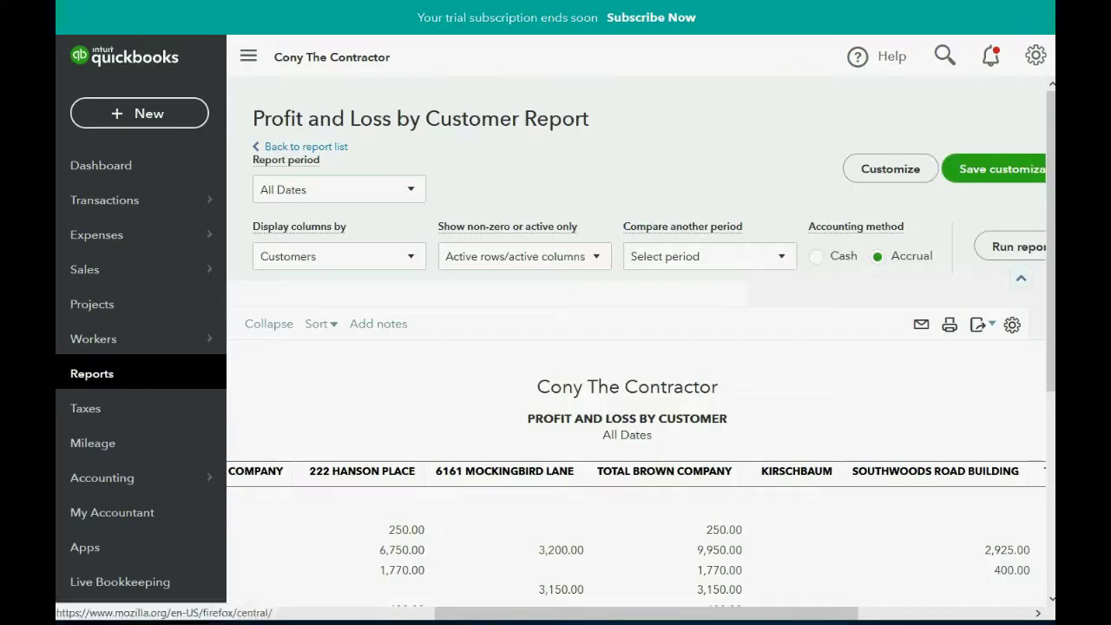
{"action": "scroll", "coordinate": [578, 445], "scroll_direction": "down", "scroll_amount": 3}
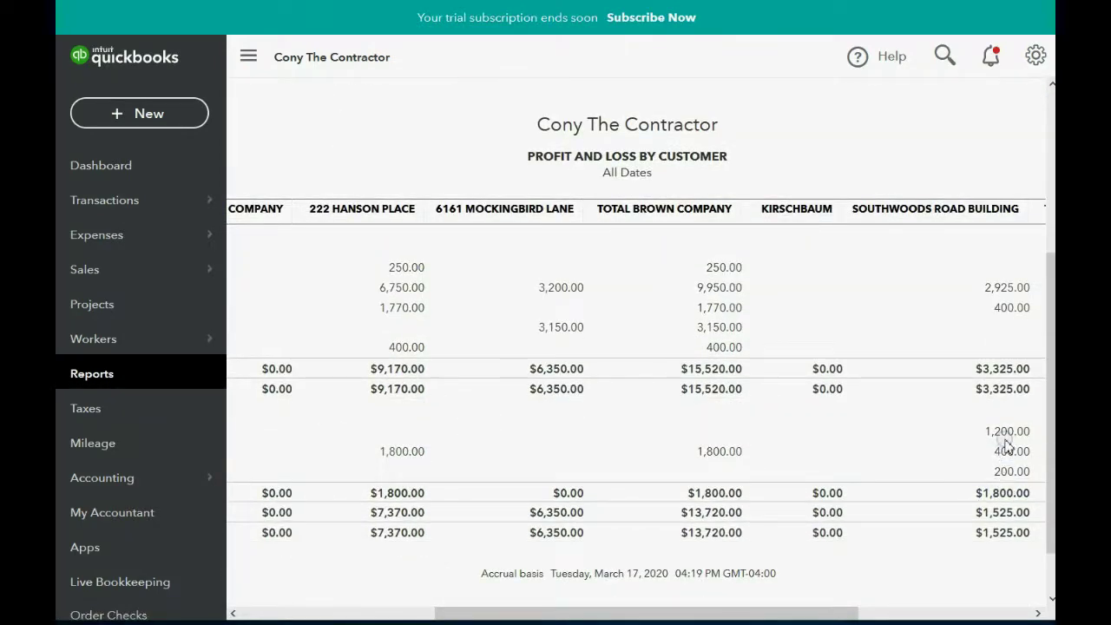
{"action": "left_click_drag", "start_coordinate": [793, 613], "coordinate": [915, 611]}
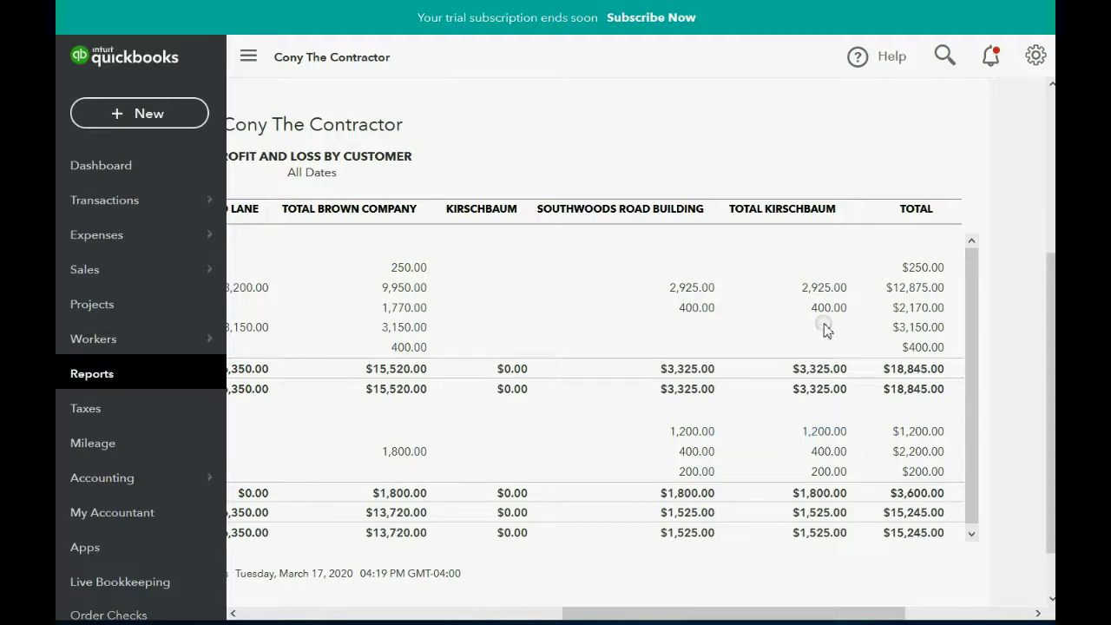
{"action": "left_click", "coordinate": [827, 294]}
{"action": "left_click_drag", "start_coordinate": [785, 608], "coordinate": [825, 614]}
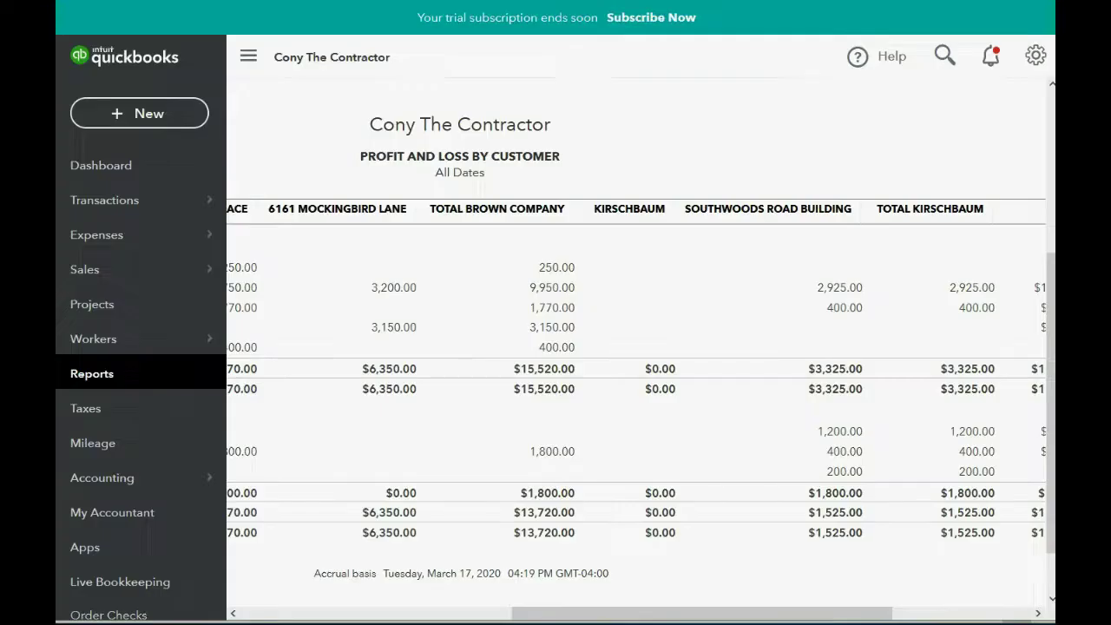
Create a new invoice dated 04/03/2020 for the sub-customer SOUTHWOODS ROAD BUILDING
{"action": "left_click", "coordinate": [148, 106]}
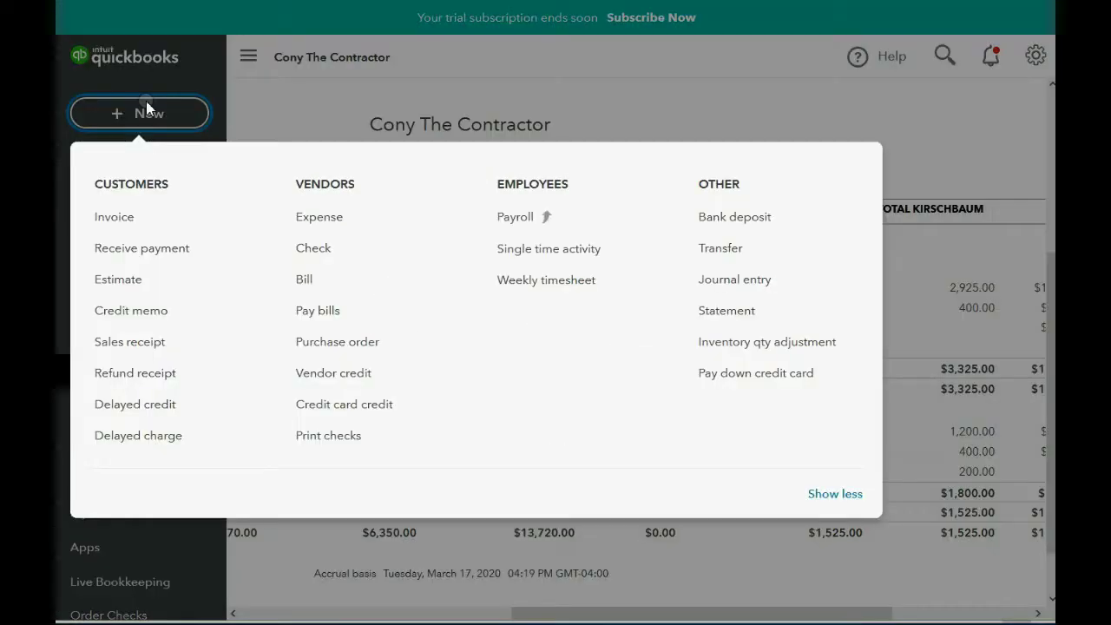
{"action": "left_click", "coordinate": [124, 218]}
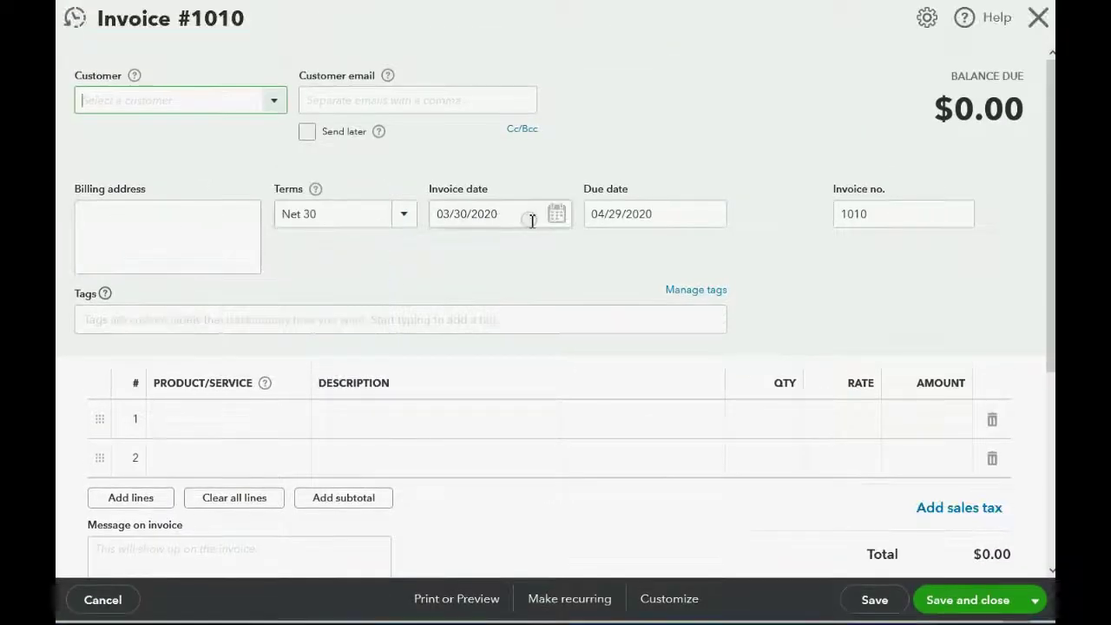
{"action": "left_click", "coordinate": [559, 216]}
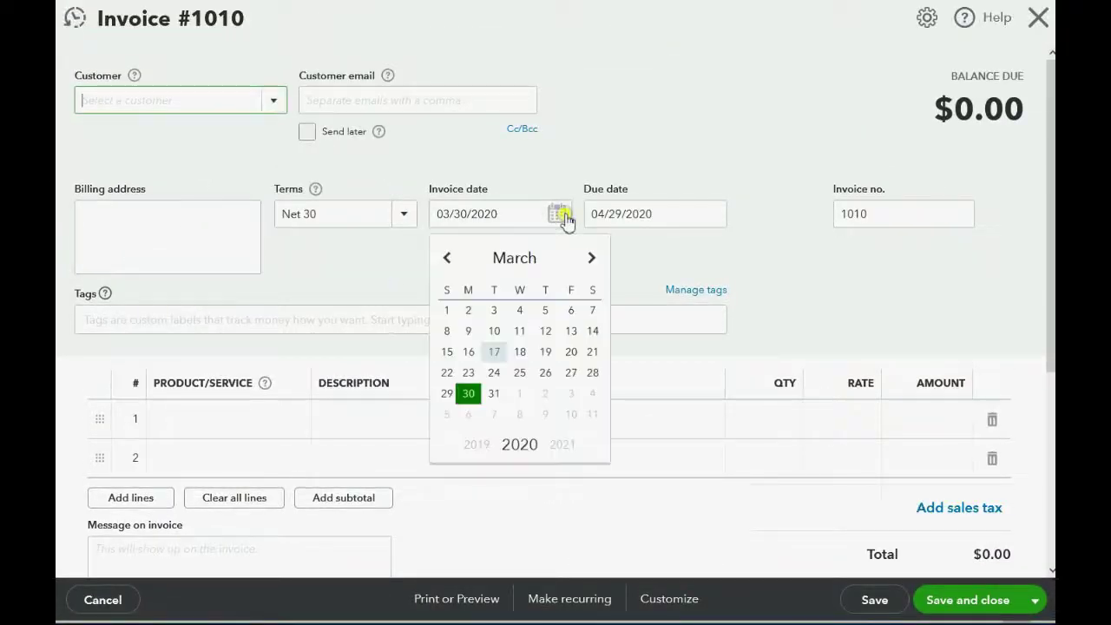
{"action": "left_click", "coordinate": [591, 257]}
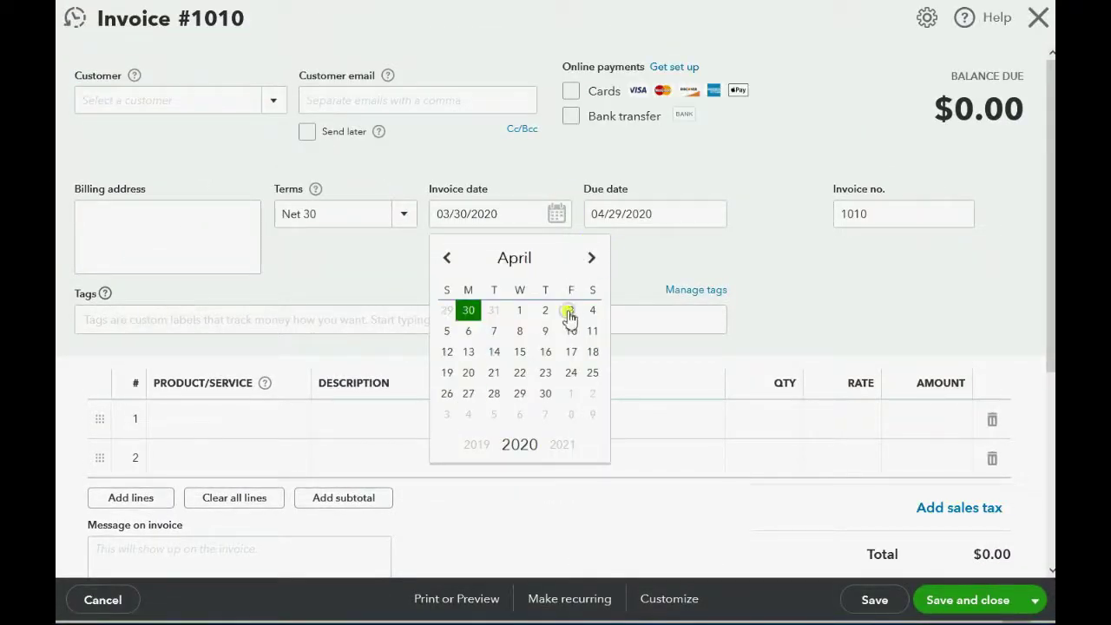
{"action": "left_click", "coordinate": [568, 312]}
{"action": "left_click", "coordinate": [272, 102]}
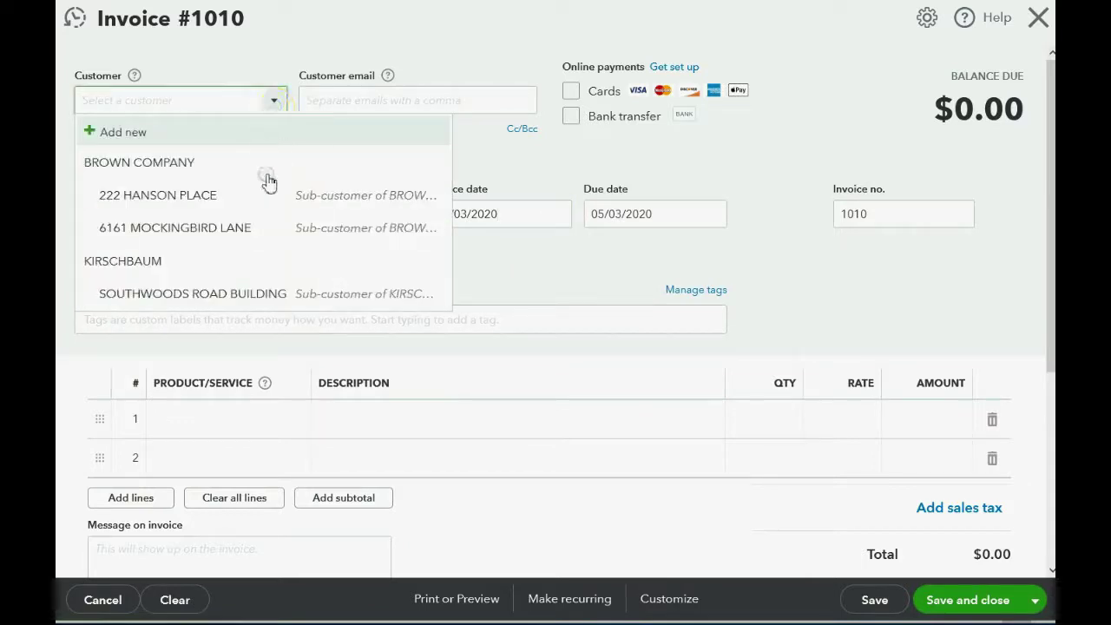
{"action": "left_click", "coordinate": [241, 292]}
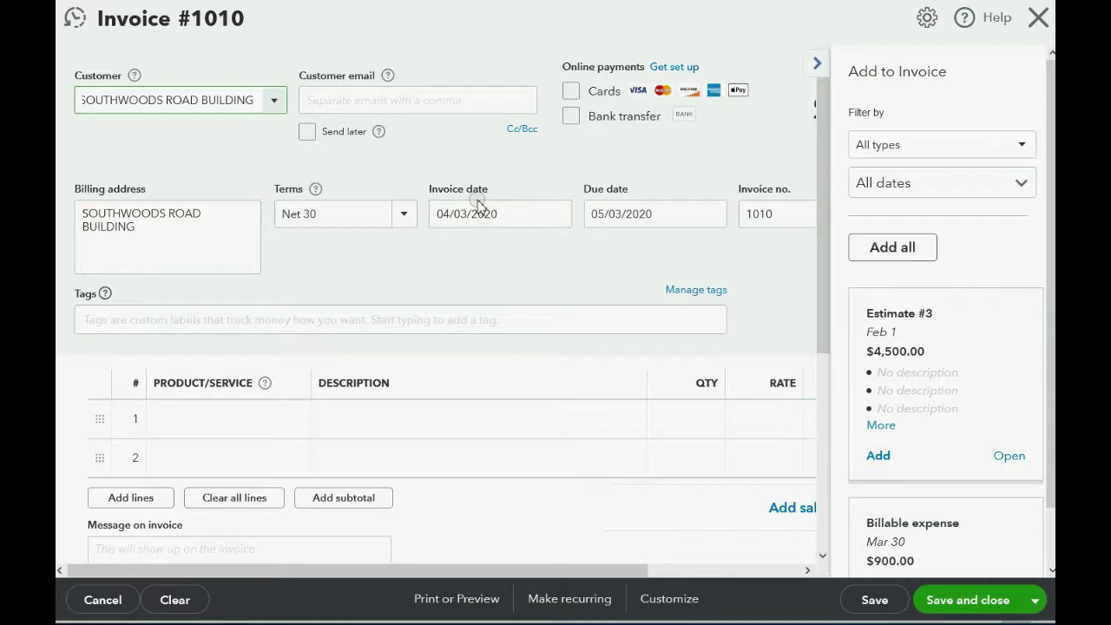
Add Estimate #3 to the invoice at 20% of each line and check the copied line amounts
{"action": "scroll", "coordinate": [882, 338], "scroll_direction": "down", "scroll_amount": 1}
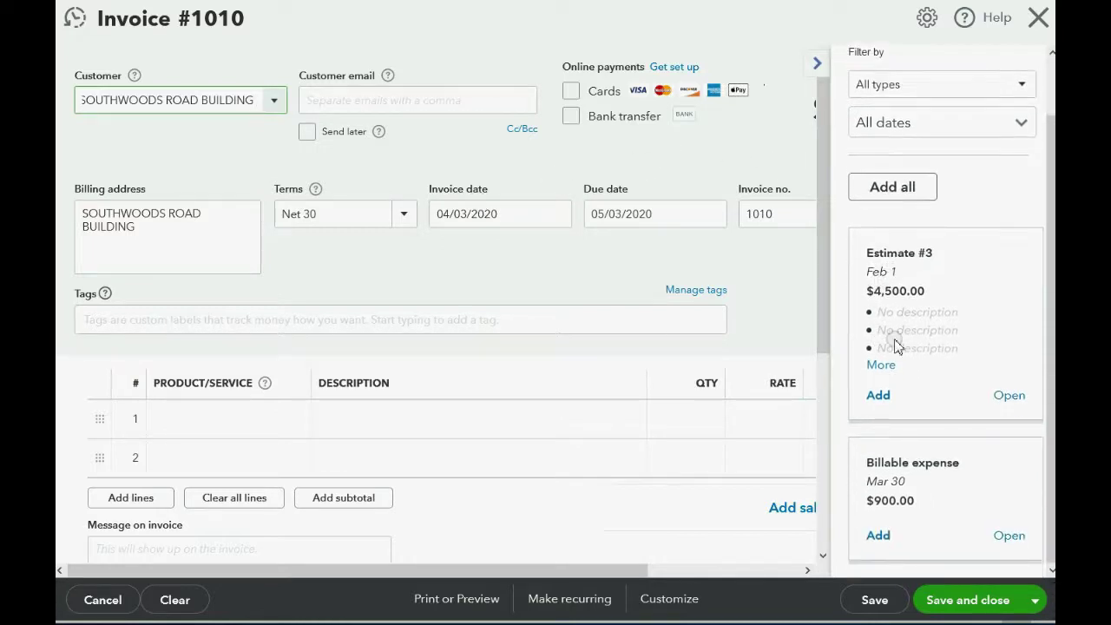
{"action": "left_click", "coordinate": [877, 401]}
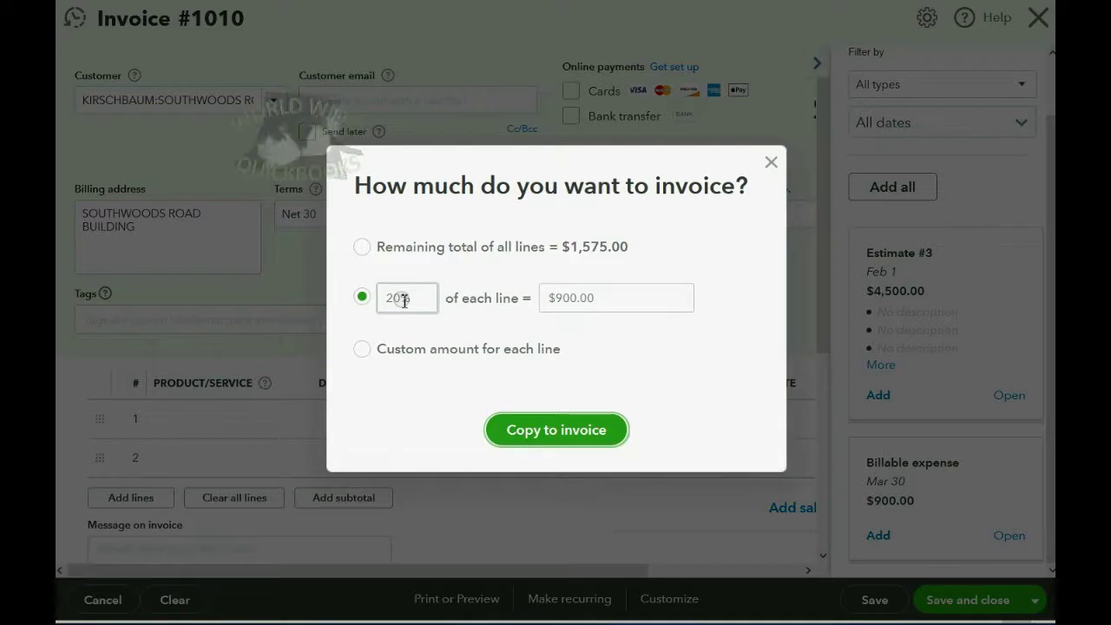
{"action": "left_click", "coordinate": [527, 434]}
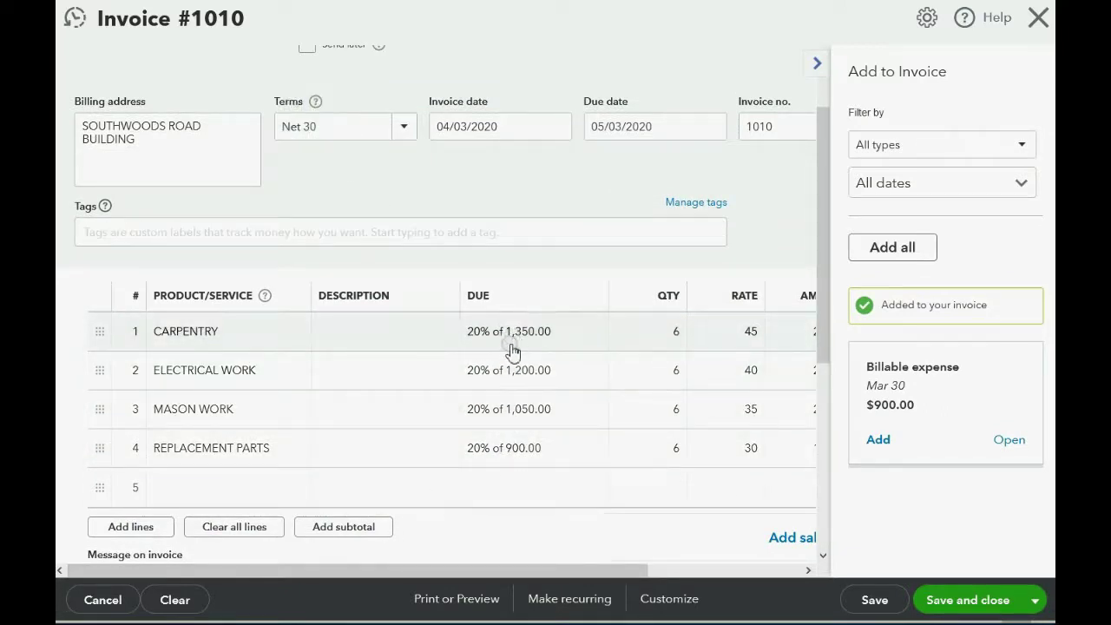
{"action": "left_click_drag", "start_coordinate": [522, 572], "coordinate": [720, 573]}
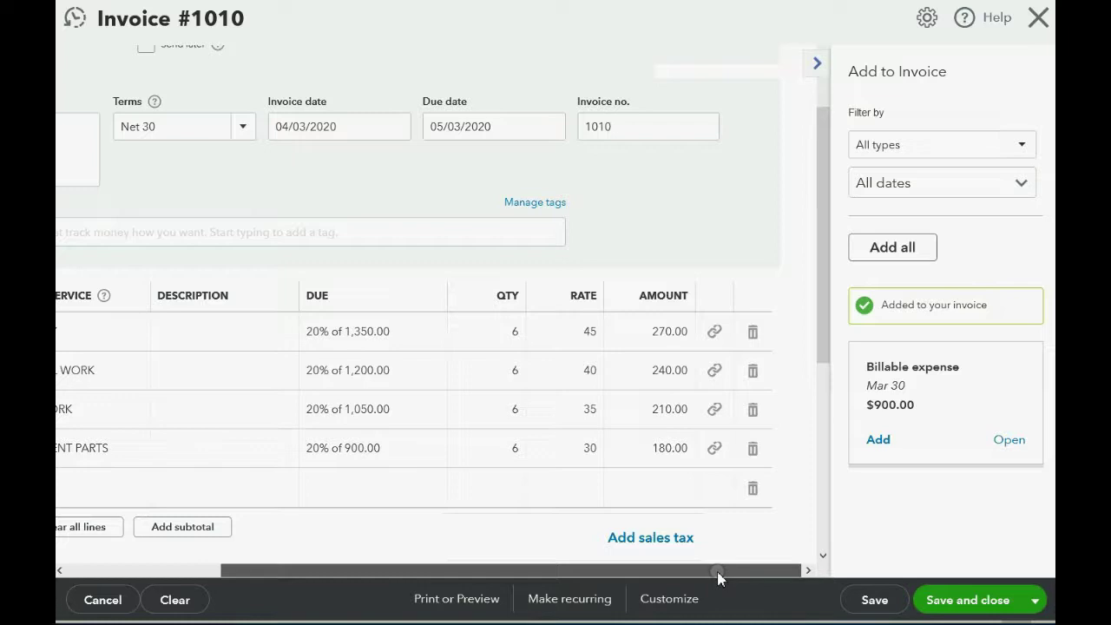
{"action": "left_click_drag", "start_coordinate": [717, 571], "coordinate": [386, 610]}
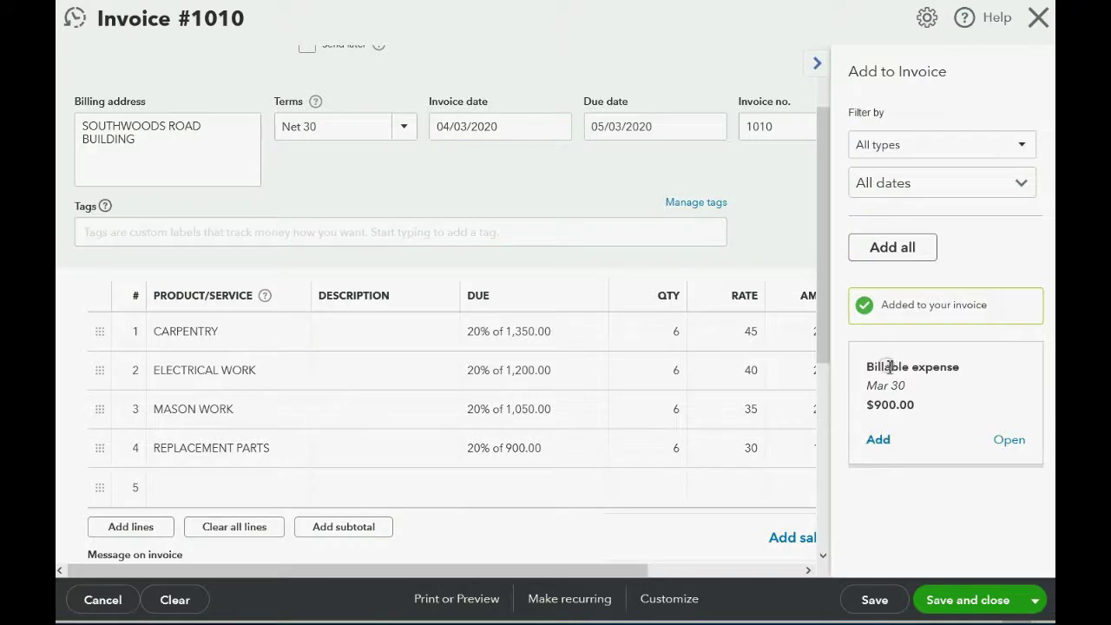
Add the $900.00 billable expense to the invoice with the description "delivery from fed ex", then save and close the invoice
{"action": "left_click", "coordinate": [876, 440]}
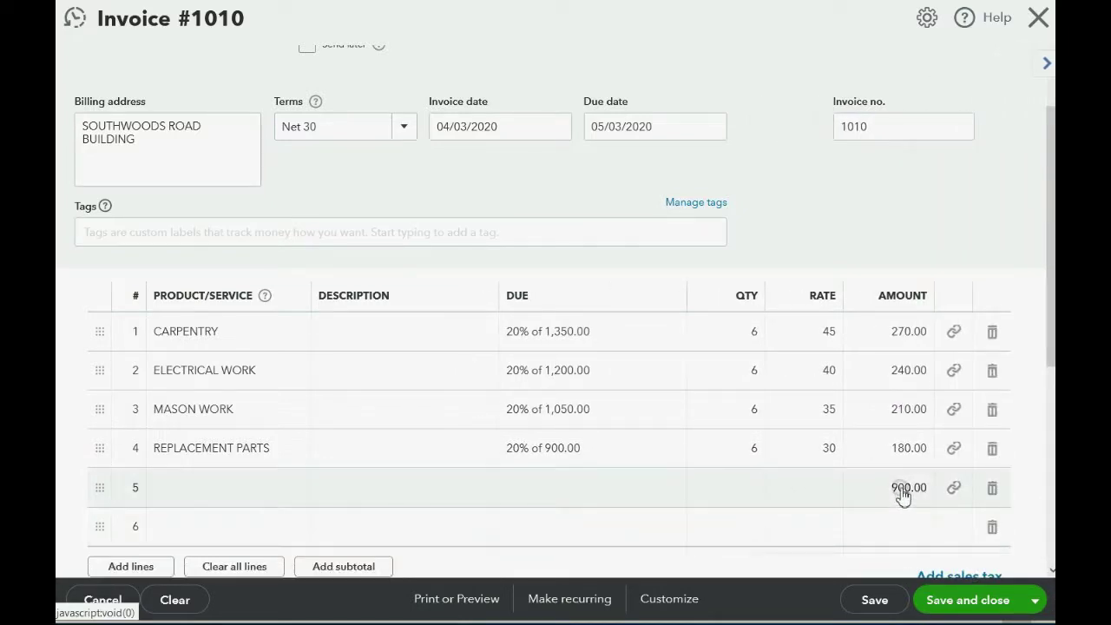
{"action": "left_click", "coordinate": [429, 487]}
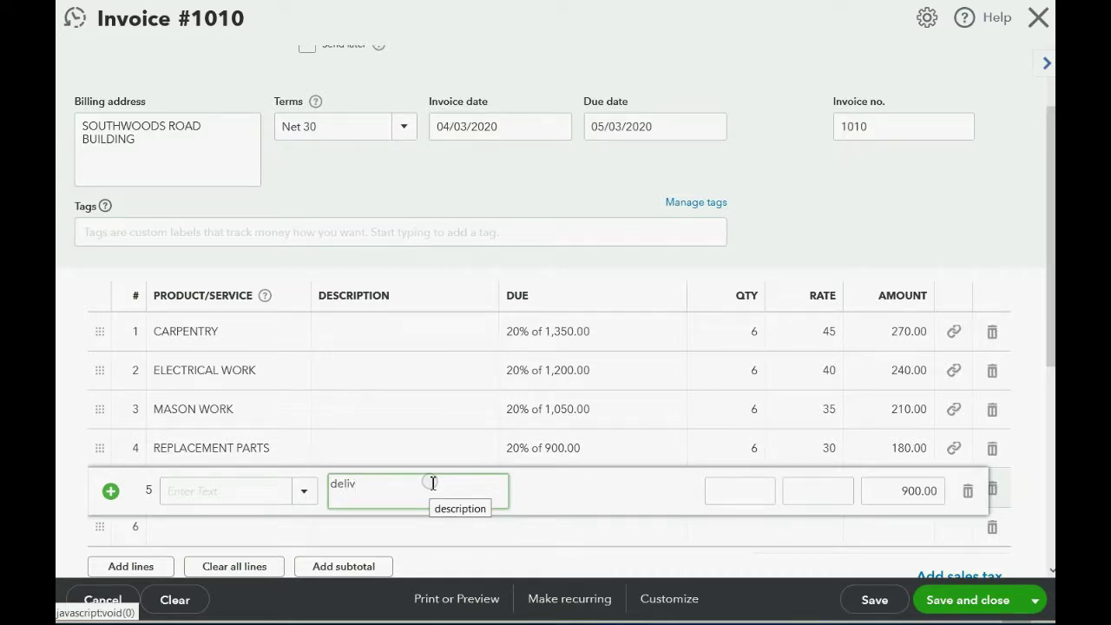
{"action": "type", "text": "y from fed ex"}
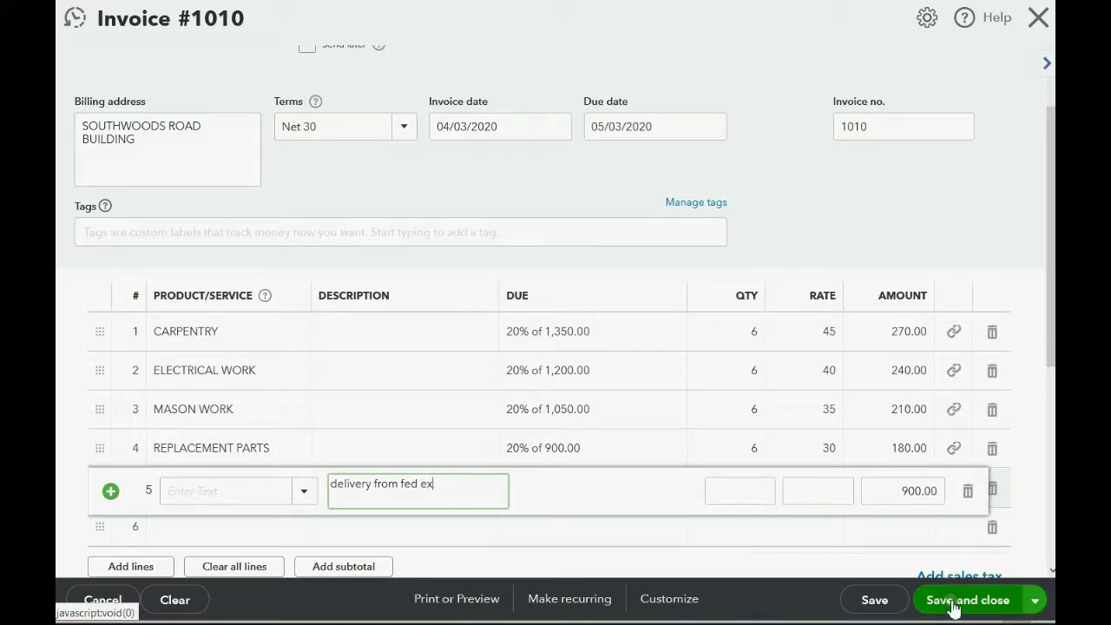
{"action": "left_click", "coordinate": [953, 607]}
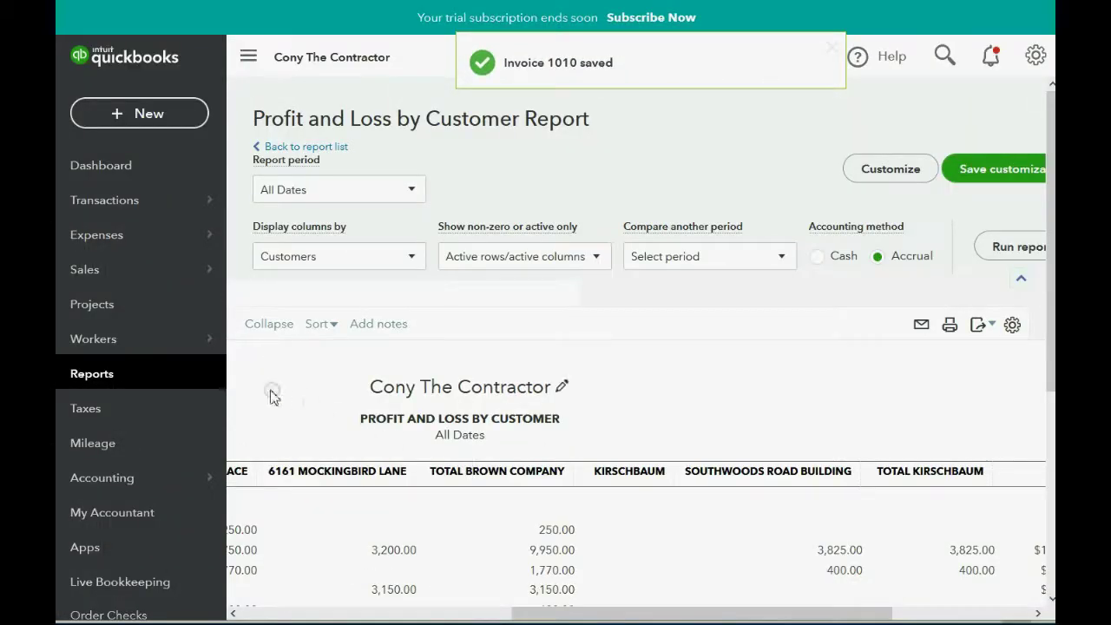
Examine the updated Profit and Loss by Customer report, comparing the income and expense rows for SOUTHWOODS ROAD BUILDING
{"action": "scroll", "coordinate": [611, 408], "scroll_direction": "down", "scroll_amount": 2}
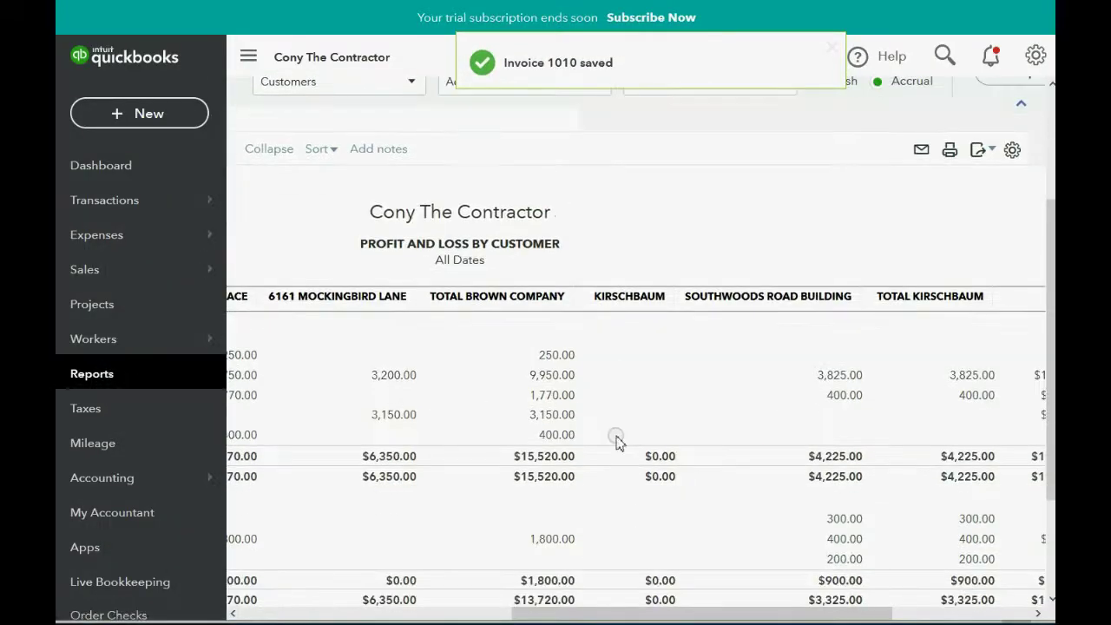
{"action": "left_click_drag", "start_coordinate": [580, 615], "coordinate": [302, 619]}
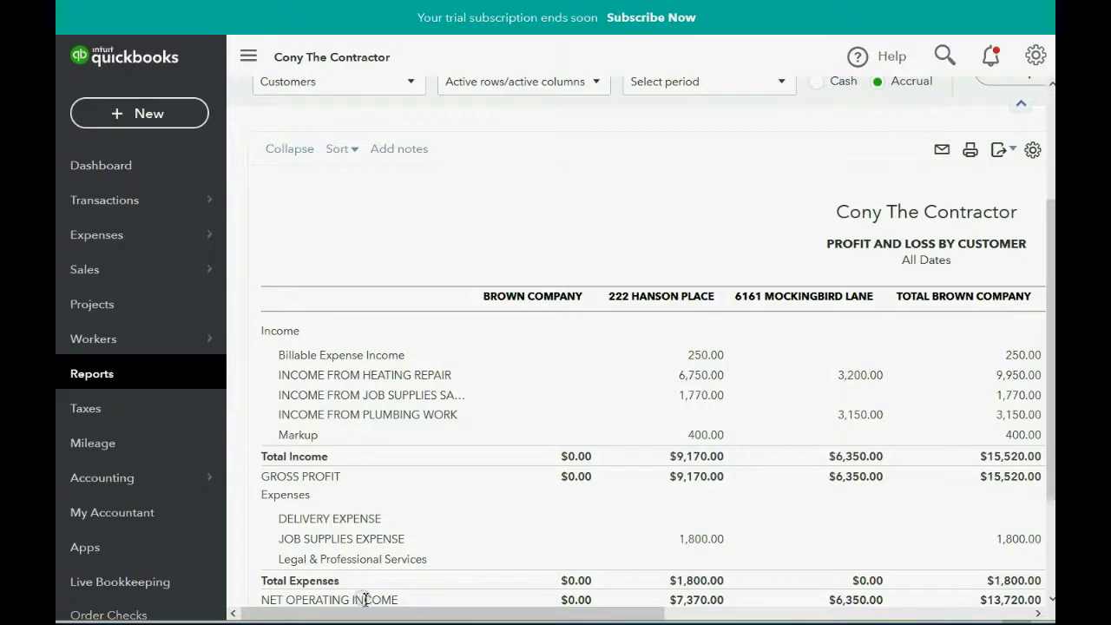
{"action": "left_click_drag", "start_coordinate": [379, 617], "coordinate": [670, 608]}
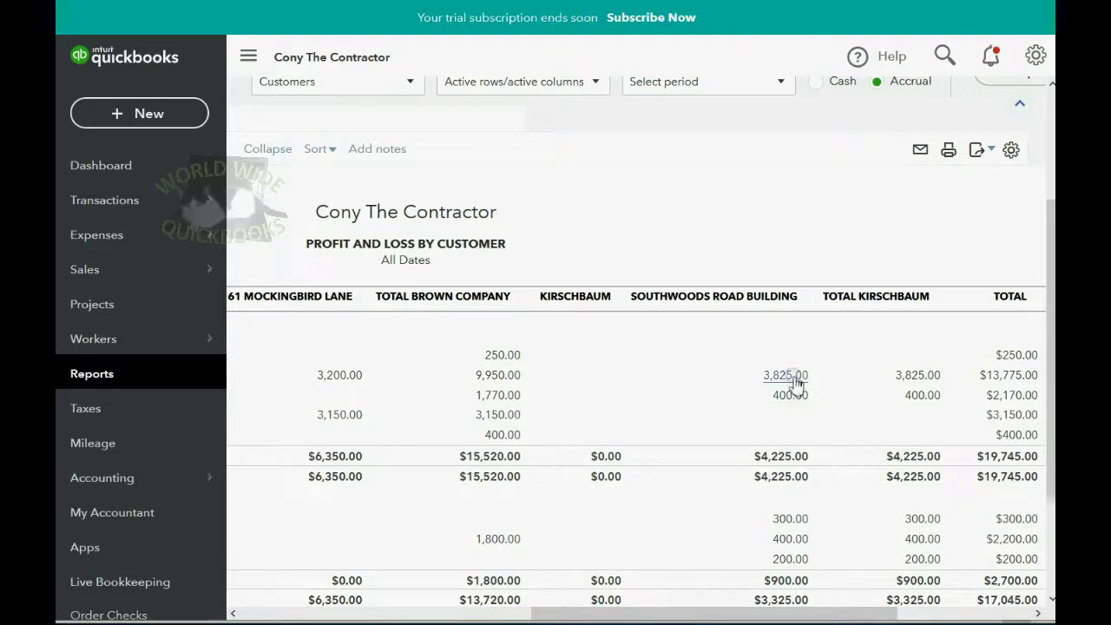
Open the details of SOUTHWOODS ROAD BUILDING's DELIVERY EXPENSE amount and compare the FED EX expense with the invoice line
{"action": "left_click", "coordinate": [790, 518]}
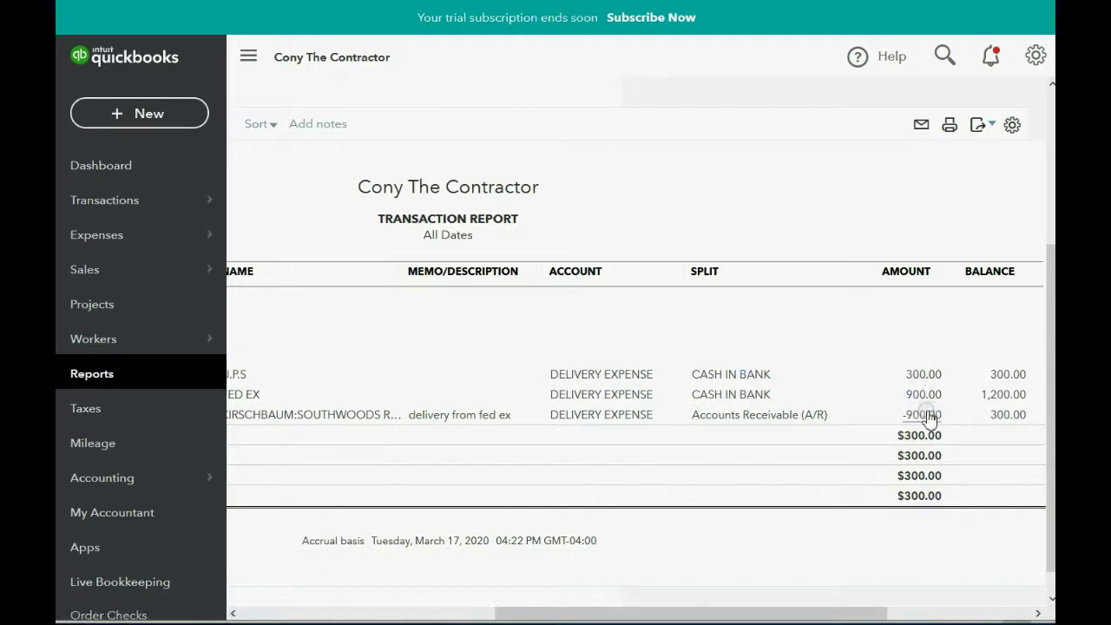
{"action": "left_click_drag", "start_coordinate": [855, 613], "coordinate": [647, 617]}
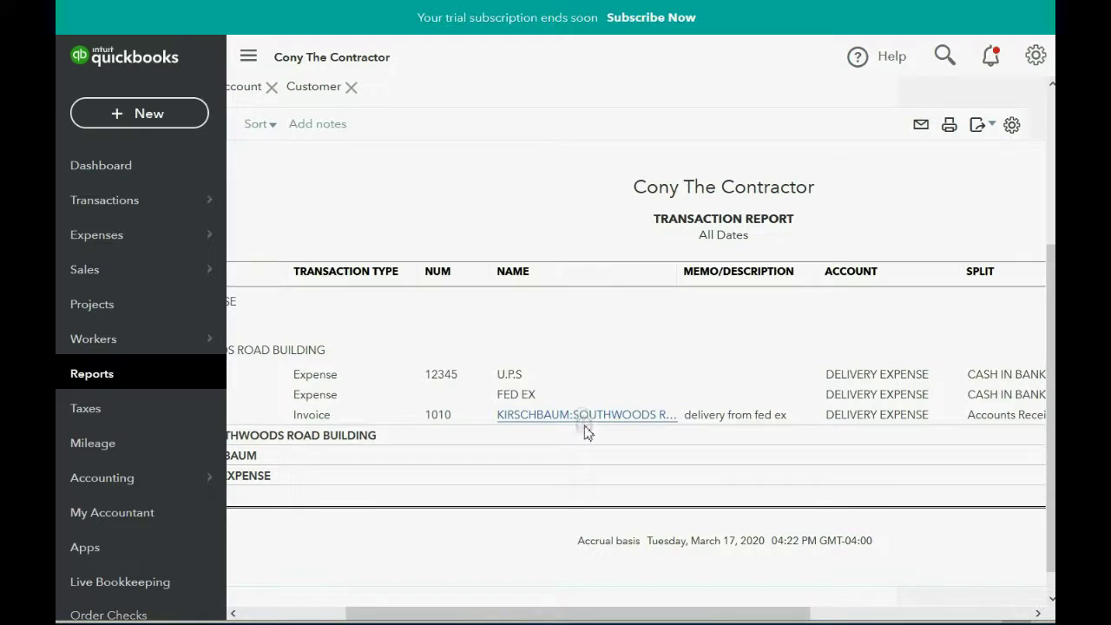
{"action": "left_click_drag", "start_coordinate": [642, 617], "coordinate": [814, 579]}
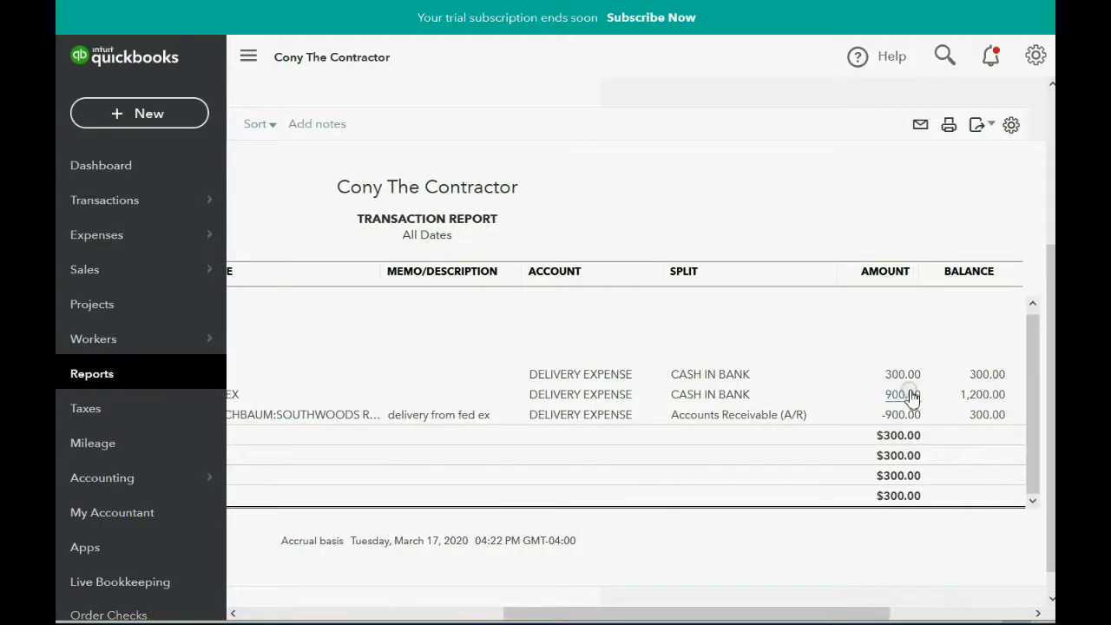